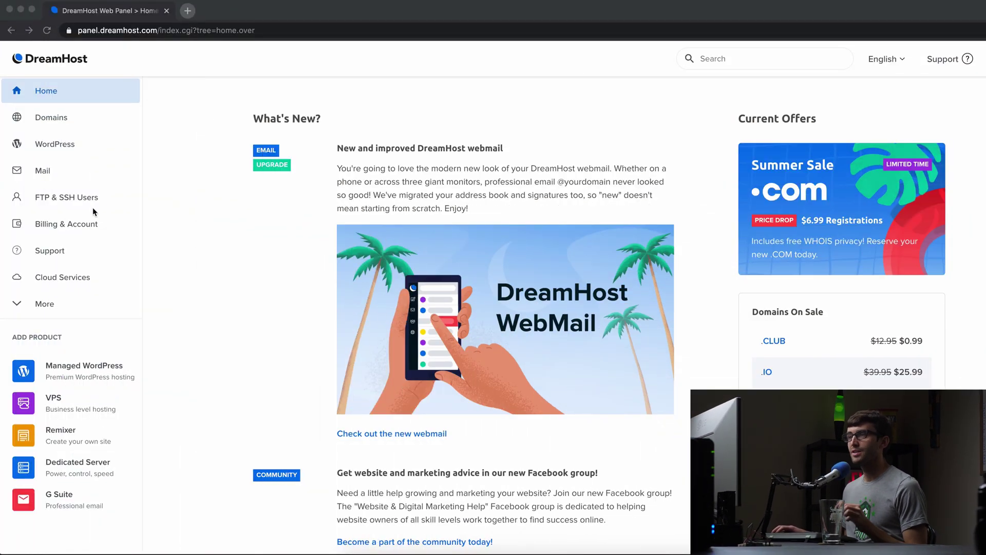
Go to Mail > Manage Email and start a new email address via Create New Email Address.
{"action": "left_click", "coordinate": [234, 254]}
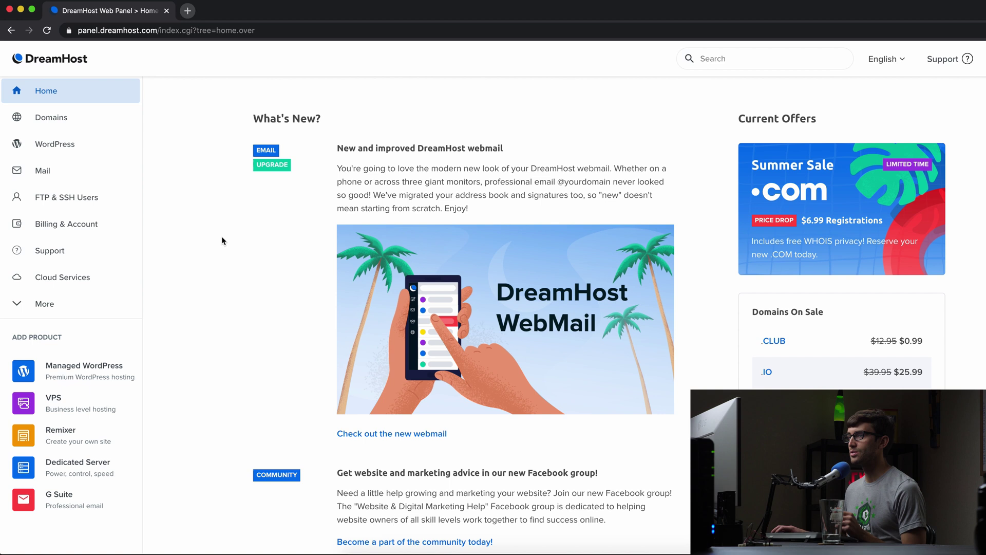
{"action": "left_click", "coordinate": [104, 174]}
{"action": "left_click", "coordinate": [96, 193]}
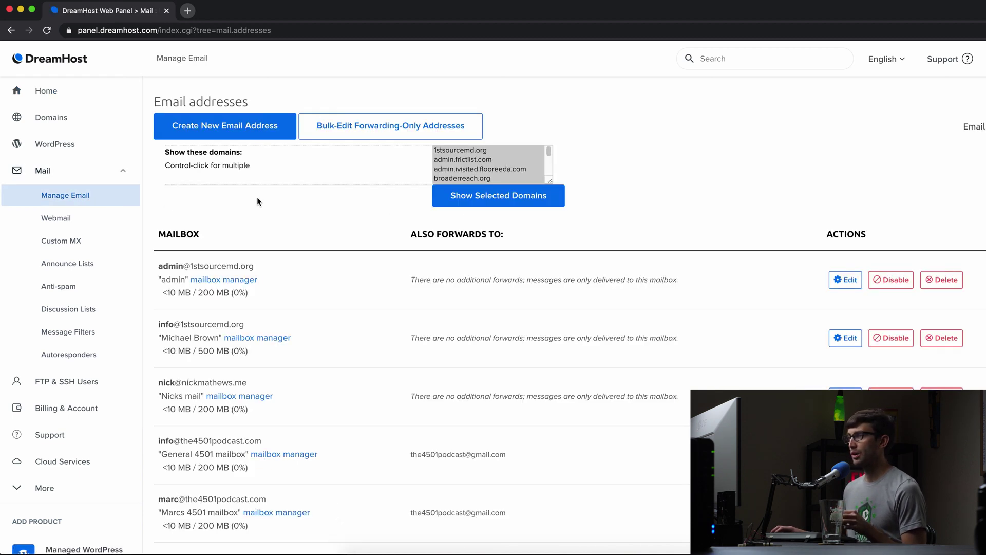
{"action": "left_click", "coordinate": [209, 139]}
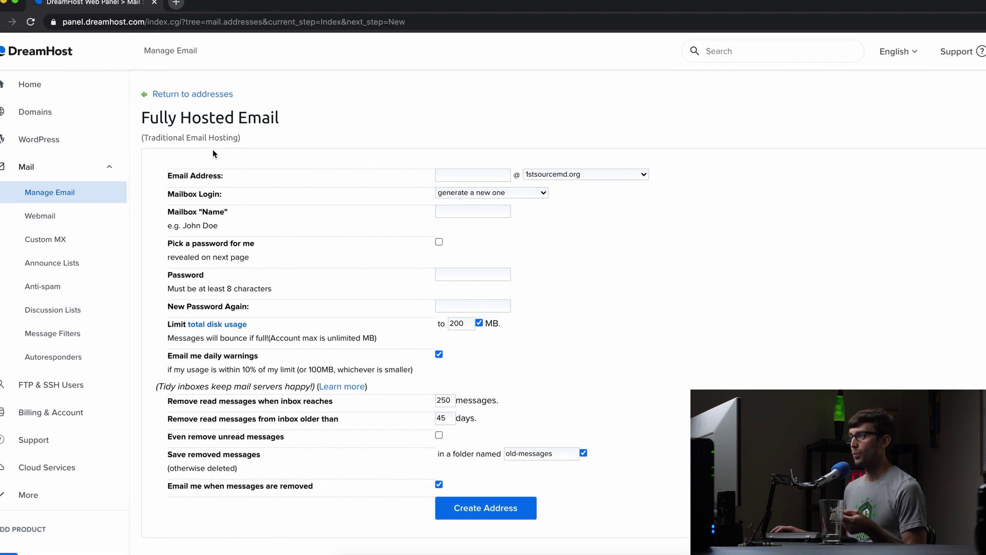
Choose the tonyflorida.me domain, then enter the address username and the mailbox display name.
{"action": "left_click", "coordinate": [567, 175]}
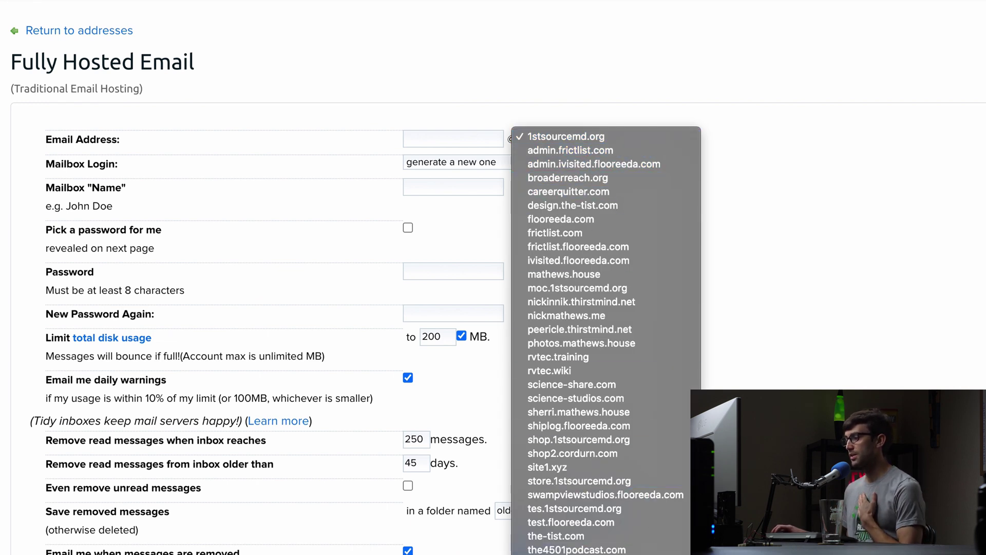
{"action": "left_click", "coordinate": [567, 534]}
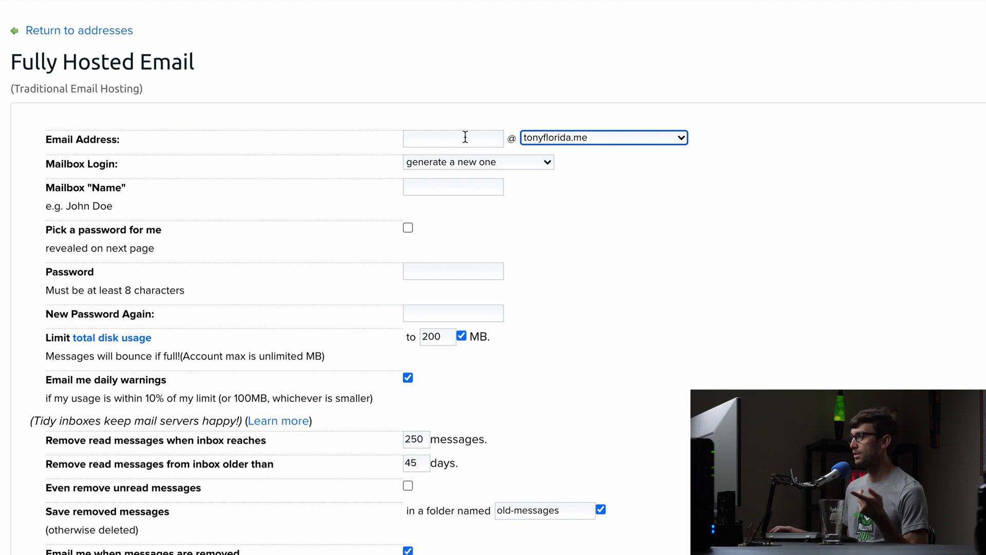
{"action": "left_click", "coordinate": [462, 135]}
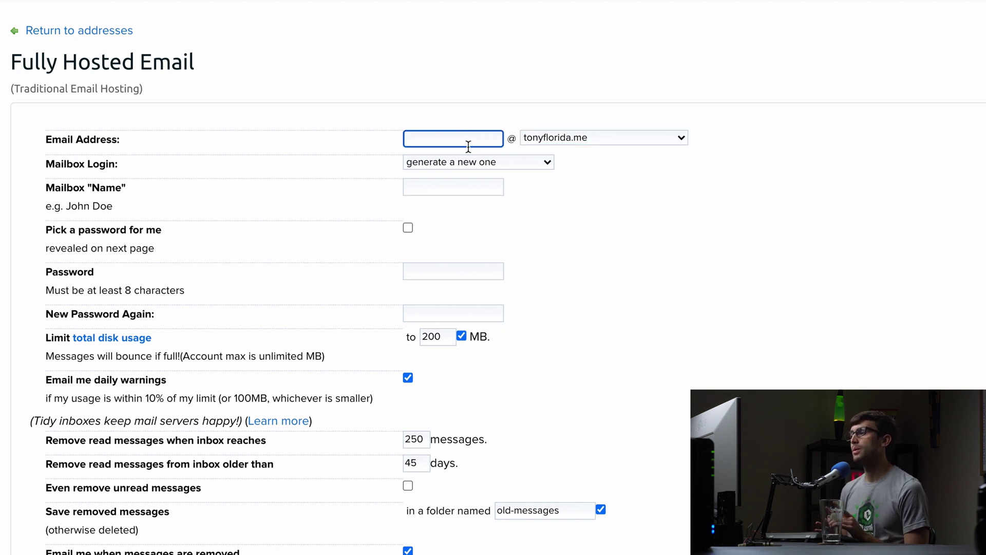
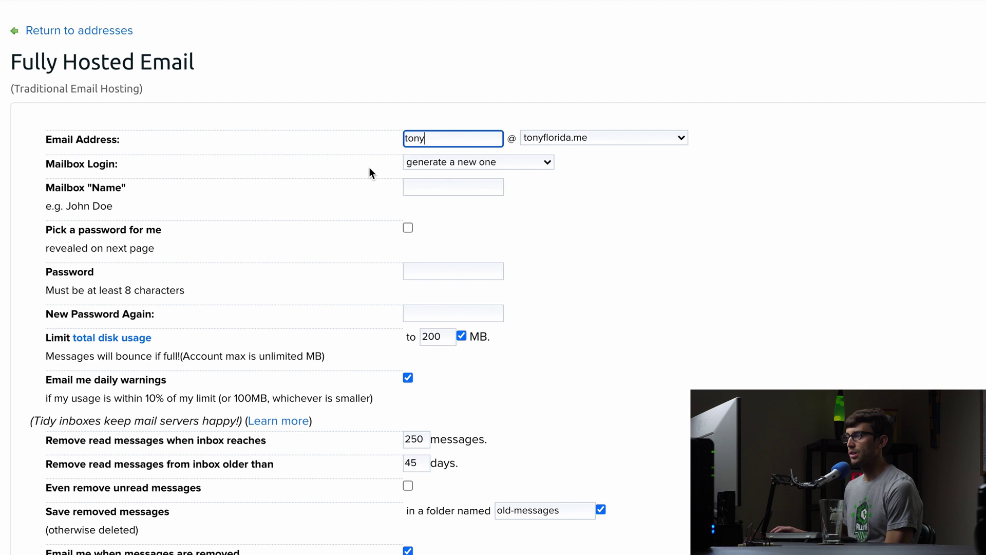
{"action": "left_click", "coordinate": [447, 187]}
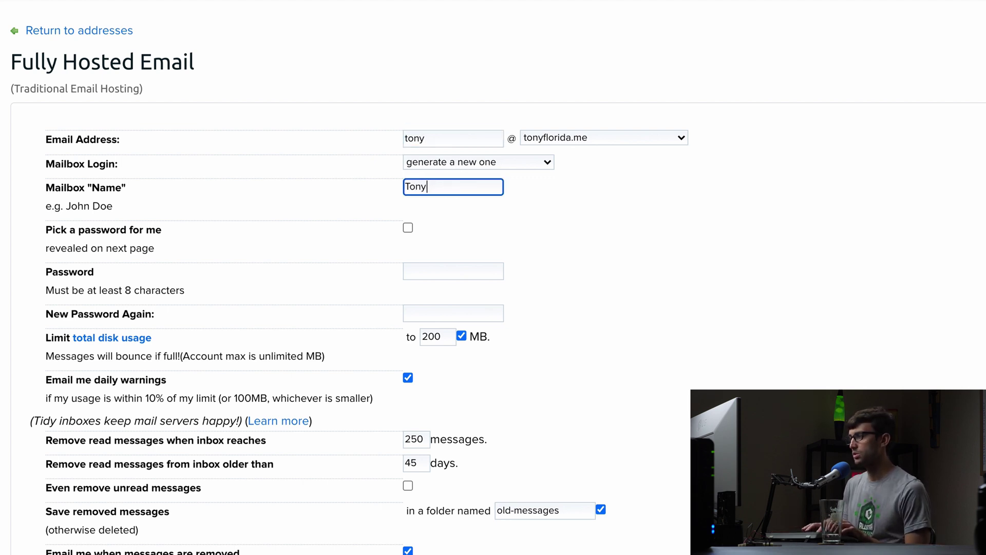
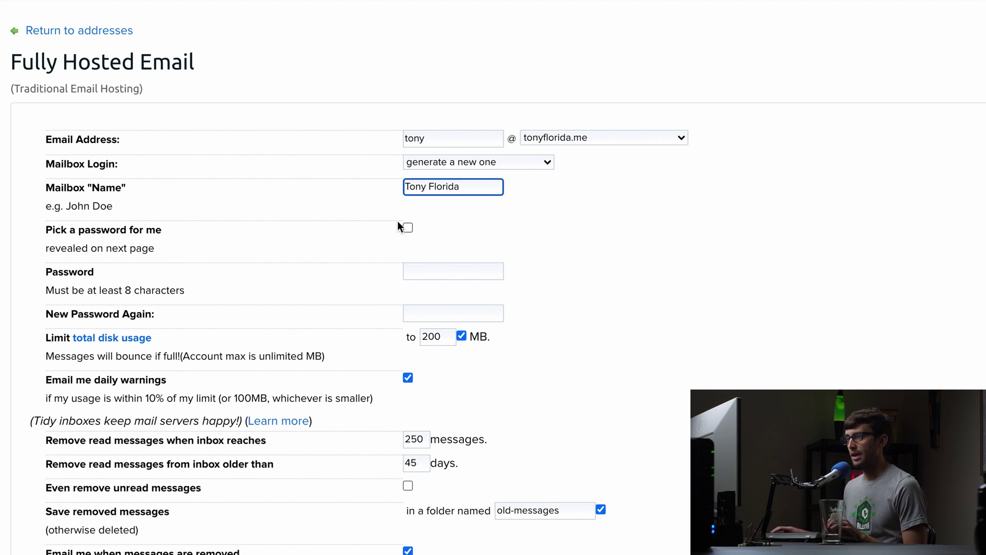
Enter a mailbox password rated Good and retype it in New Password Again.
{"action": "left_click", "coordinate": [416, 278]}
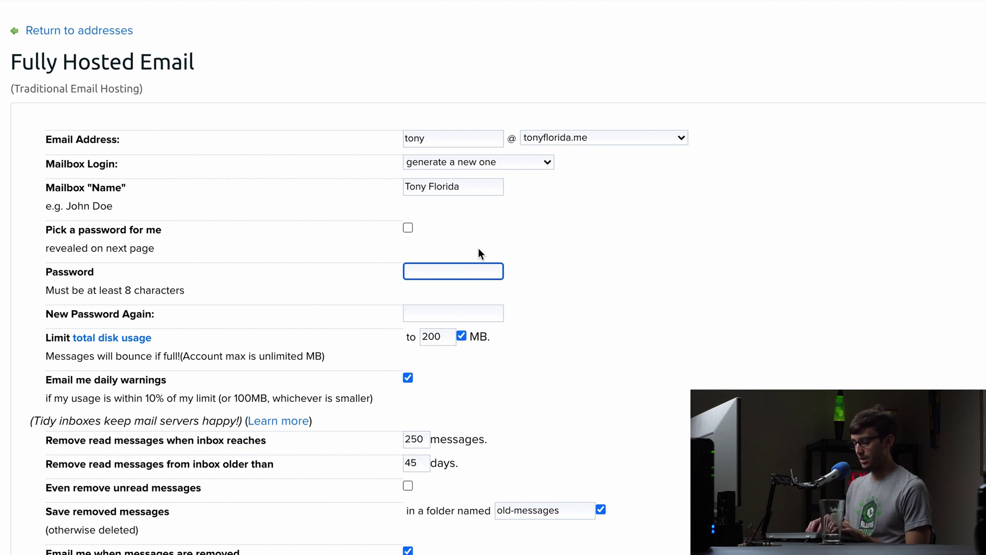
{"action": "type", "text": "••••"}
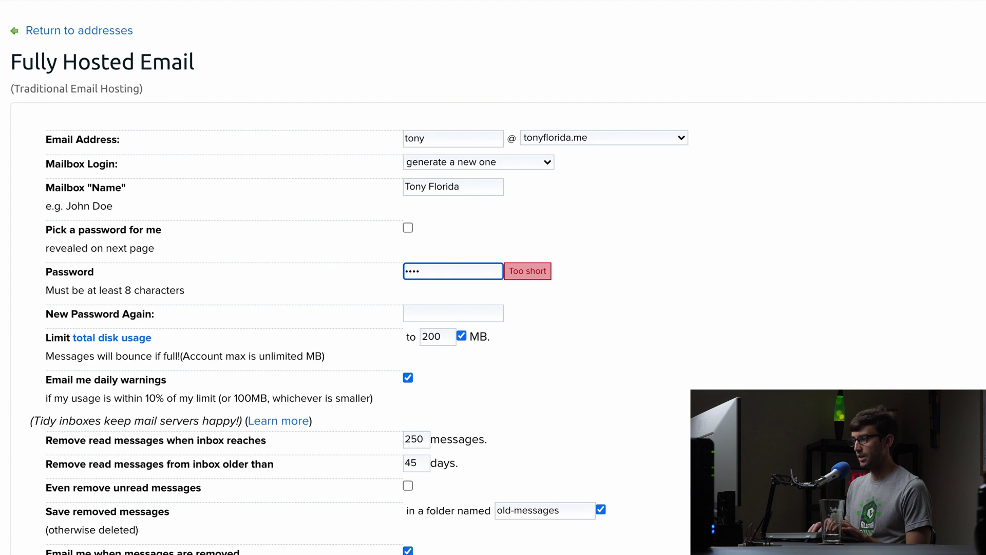
{"action": "type", "text": "••"}
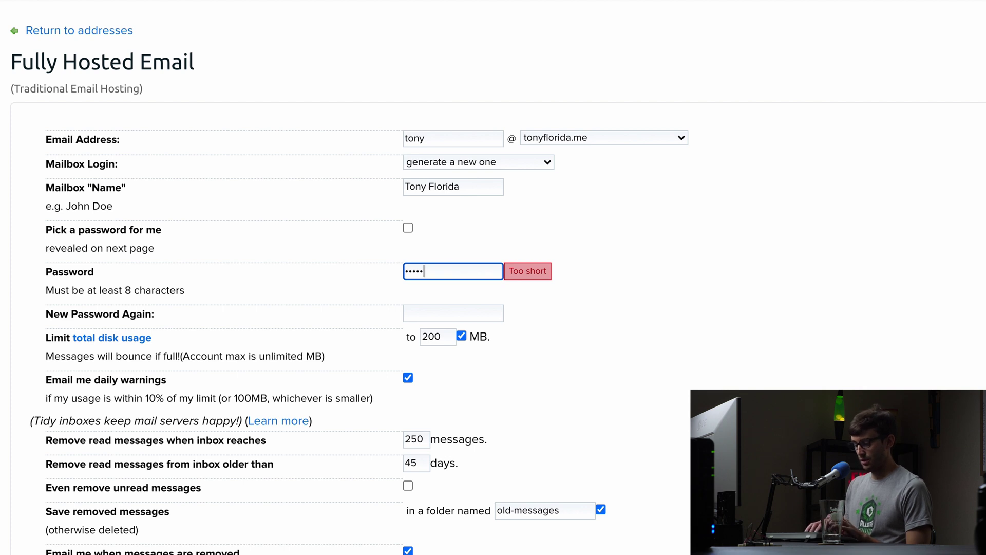
{"action": "type", "text": "•••••••••"}
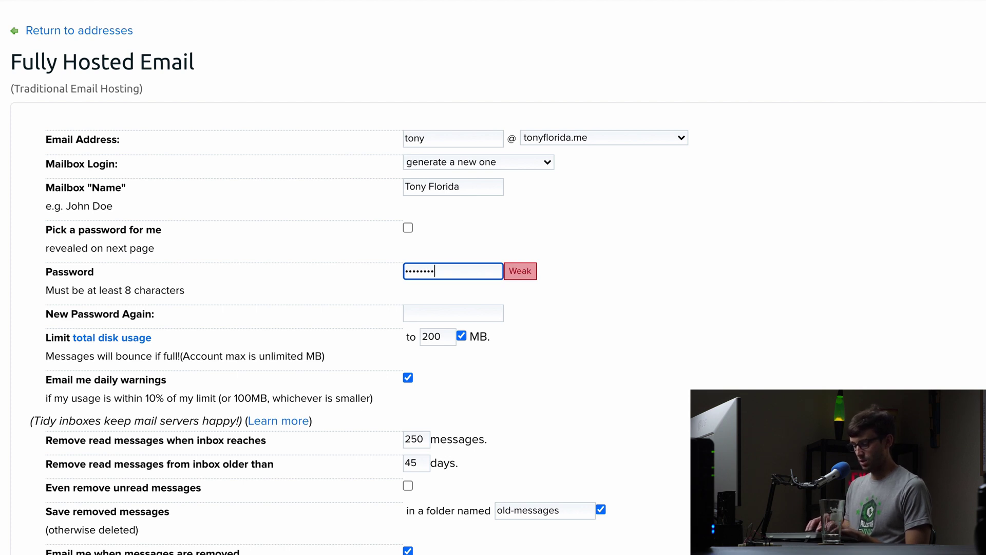
{"action": "type", "text": "•••"}
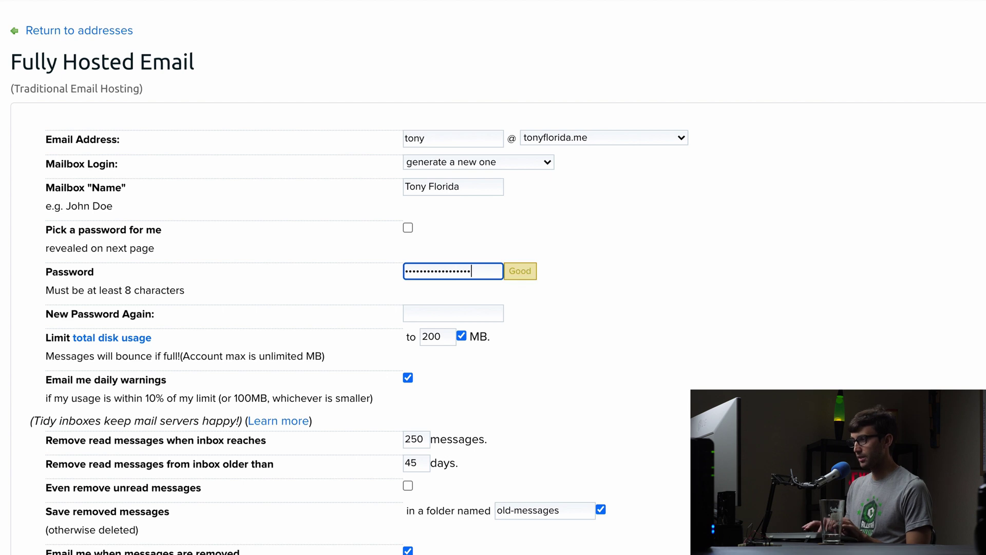
{"action": "left_click", "coordinate": [481, 317]}
{"action": "type", "text": "••••"}
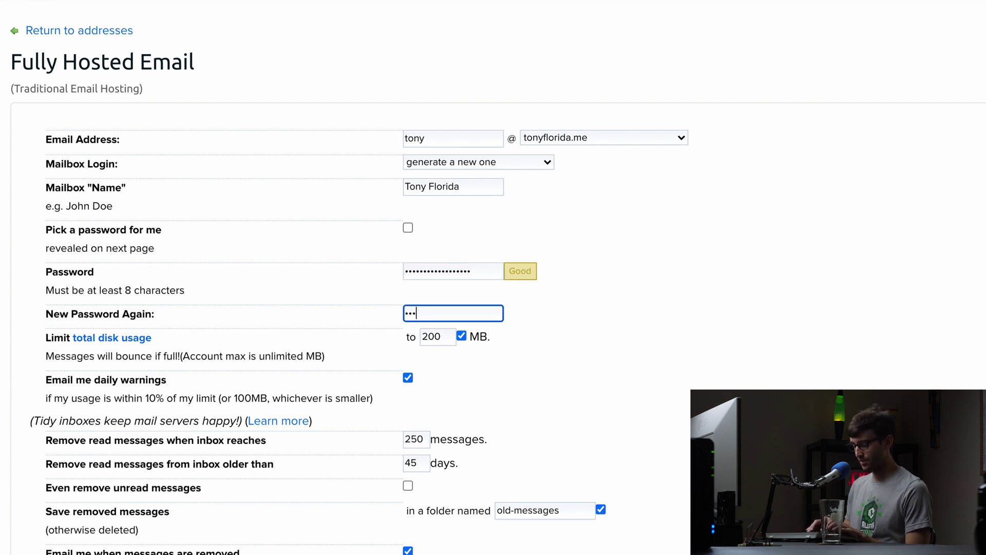
{"action": "type", "text": "•••••••••••"}
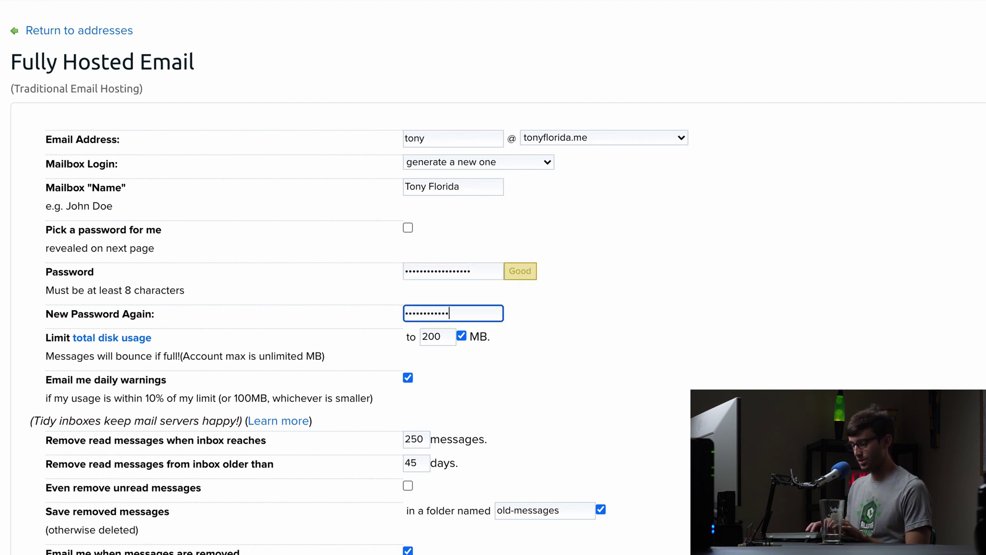
{"action": "type", "text": "•••"}
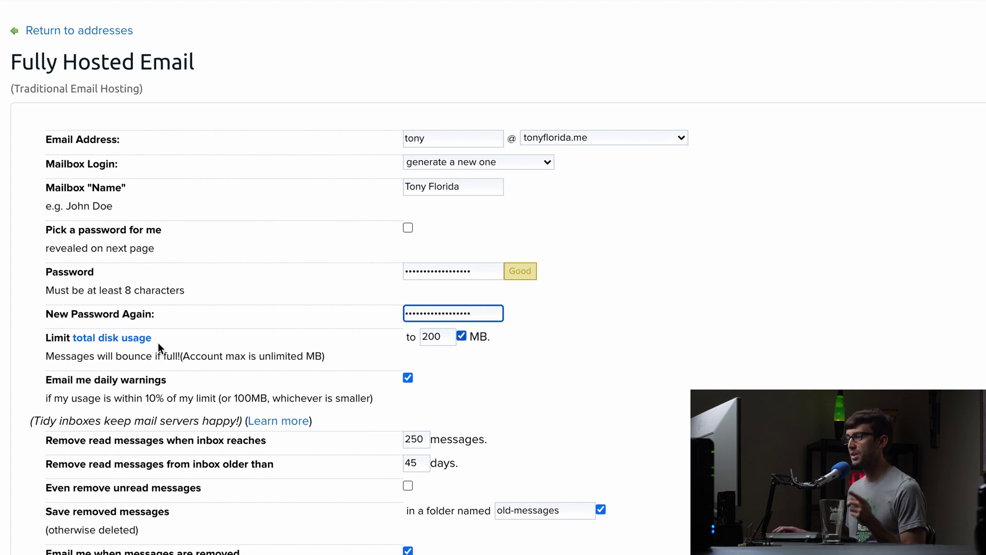
Uncheck the mailbox's MB disk usage limit.
{"action": "left_click", "coordinate": [461, 337]}
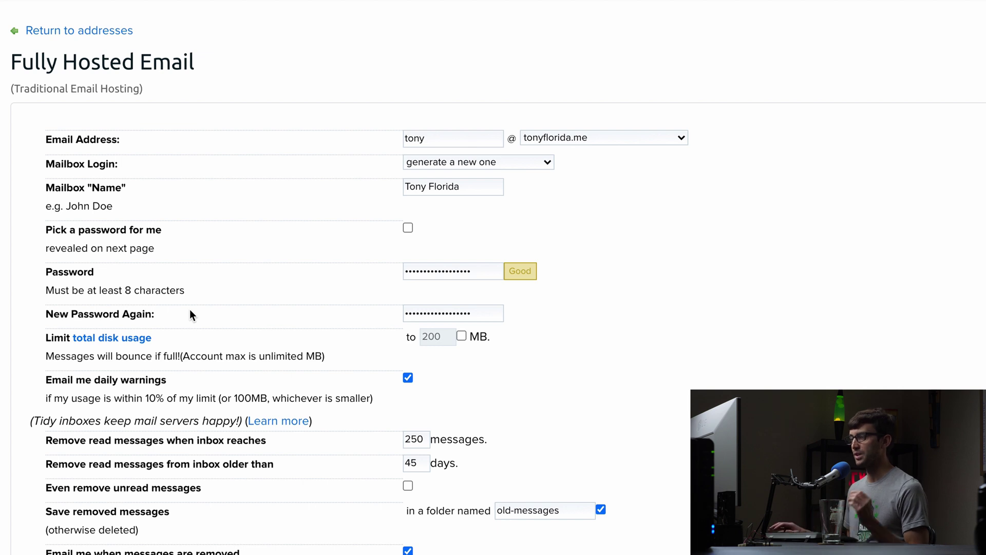
{"action": "scroll", "coordinate": [535, 400], "scroll_direction": "down", "scroll_amount": 1}
{"action": "scroll", "coordinate": [526, 395], "scroll_direction": "down", "scroll_amount": 3}
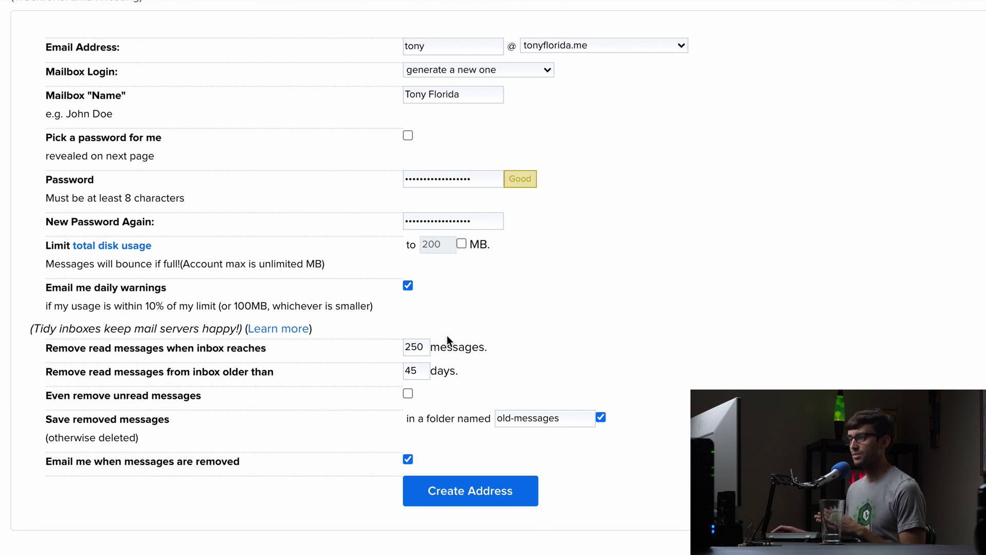
{"action": "scroll", "coordinate": [447, 337], "scroll_direction": "down", "scroll_amount": 1}
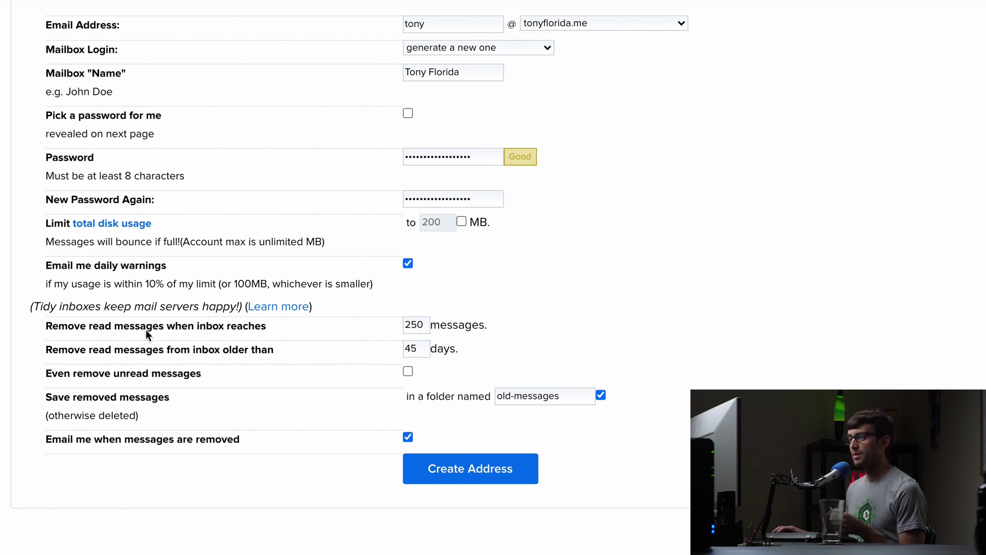
Raise the inbox cleanup thresholds from 250 to 2000 messages and from 45 to 9999 days.
{"action": "double_click", "coordinate": [416, 325]}
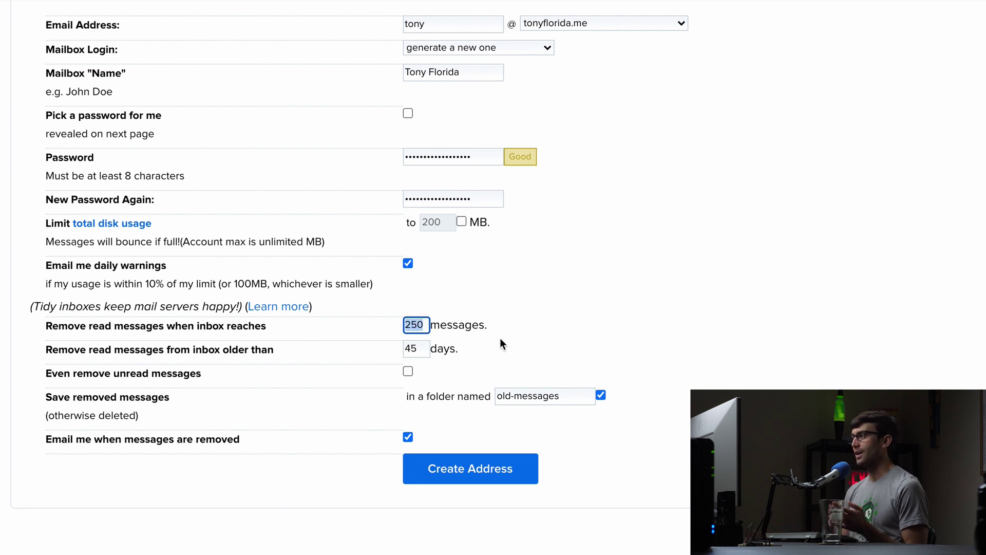
{"action": "type", "text": "2000"}
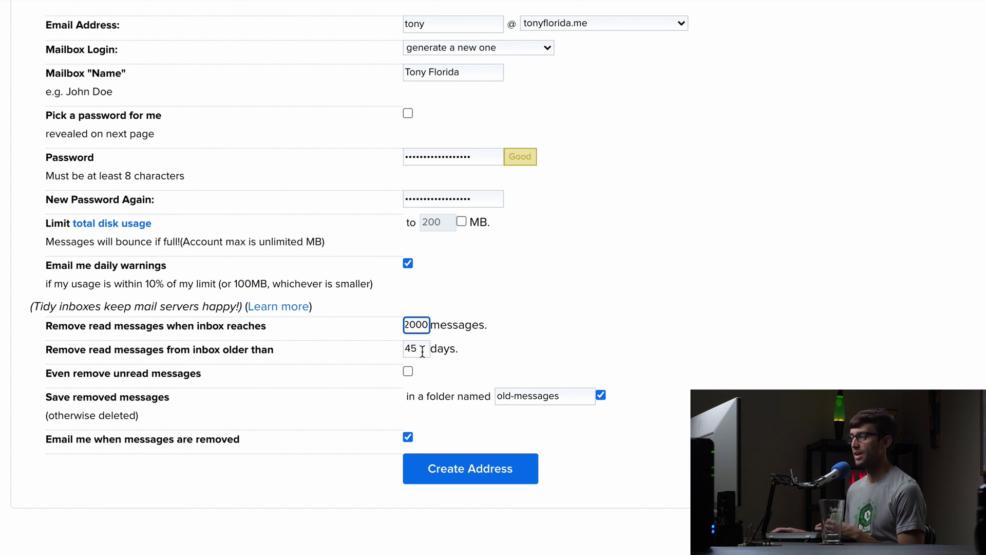
{"action": "key", "text": "Tab"}
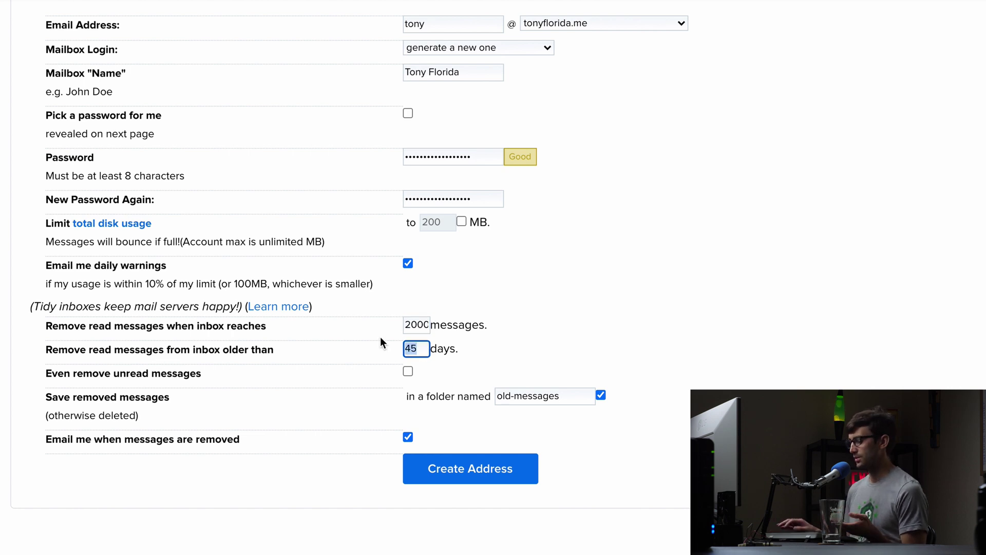
{"action": "type", "text": "9999"}
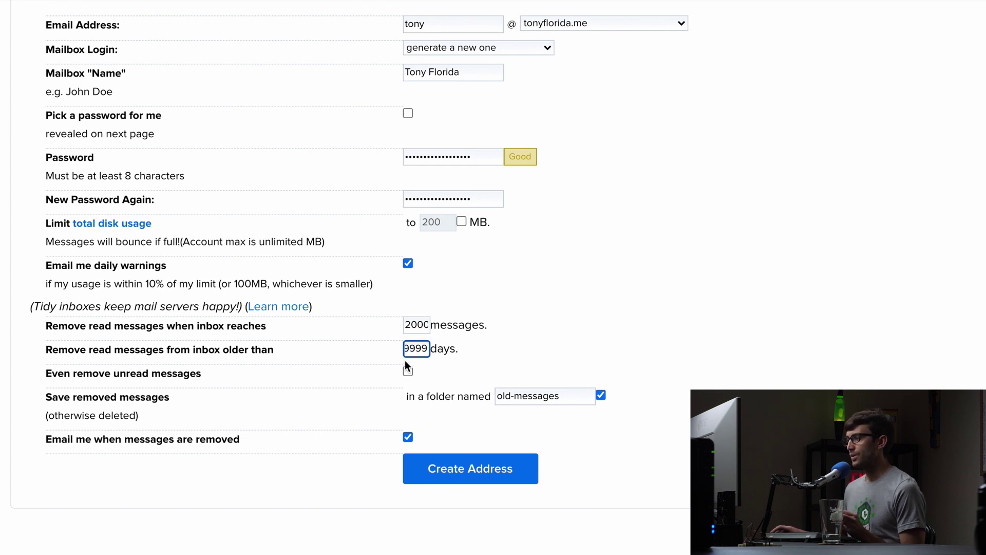
{"action": "scroll", "coordinate": [405, 360], "scroll_direction": "down", "scroll_amount": 1}
{"action": "scroll", "coordinate": [406, 368], "scroll_direction": "down", "scroll_amount": 2}
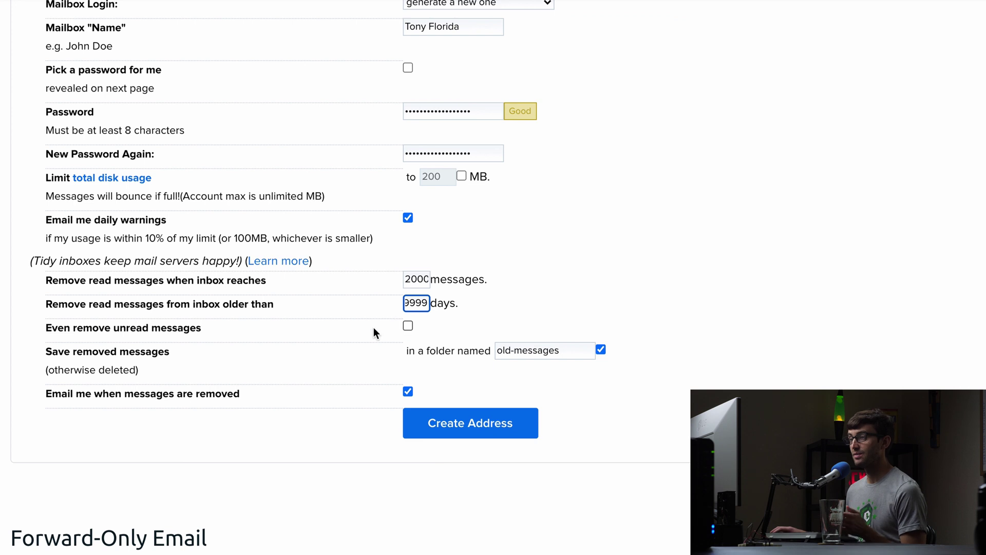
Submit the form, then replace both password fields after the 'password contains username' error.
{"action": "left_click", "coordinate": [491, 383]}
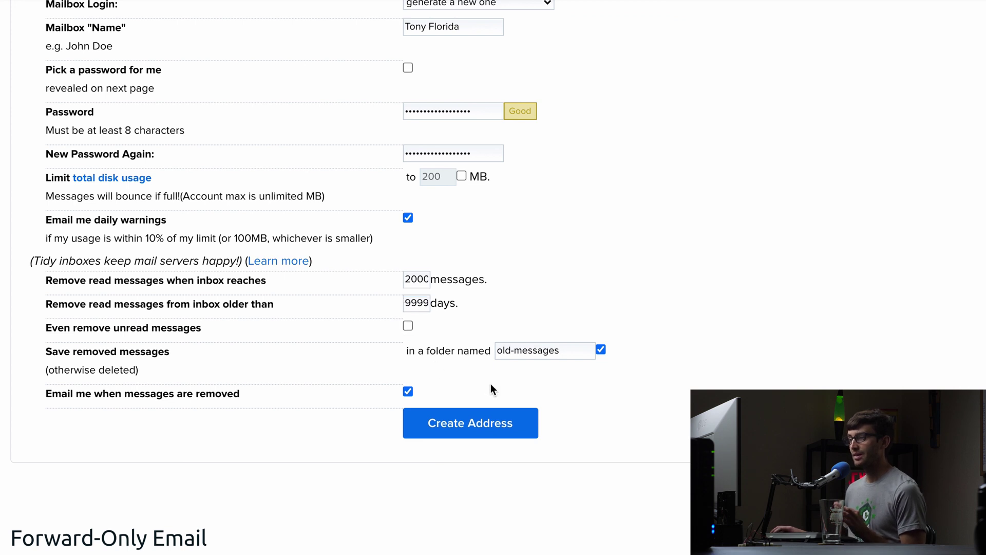
{"action": "left_click", "coordinate": [470, 431]}
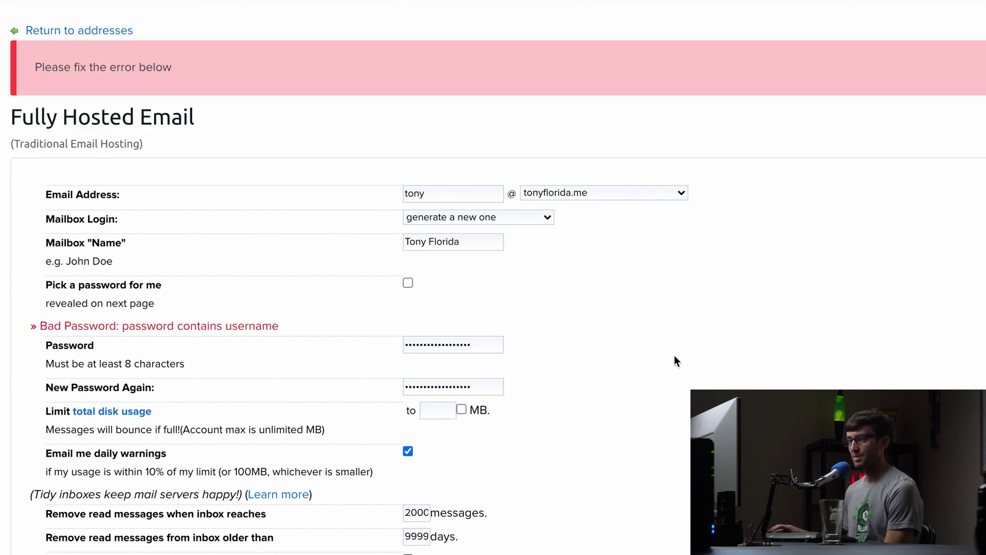
{"action": "left_click", "coordinate": [489, 351]}
{"action": "key", "text": "ctrl+a"}
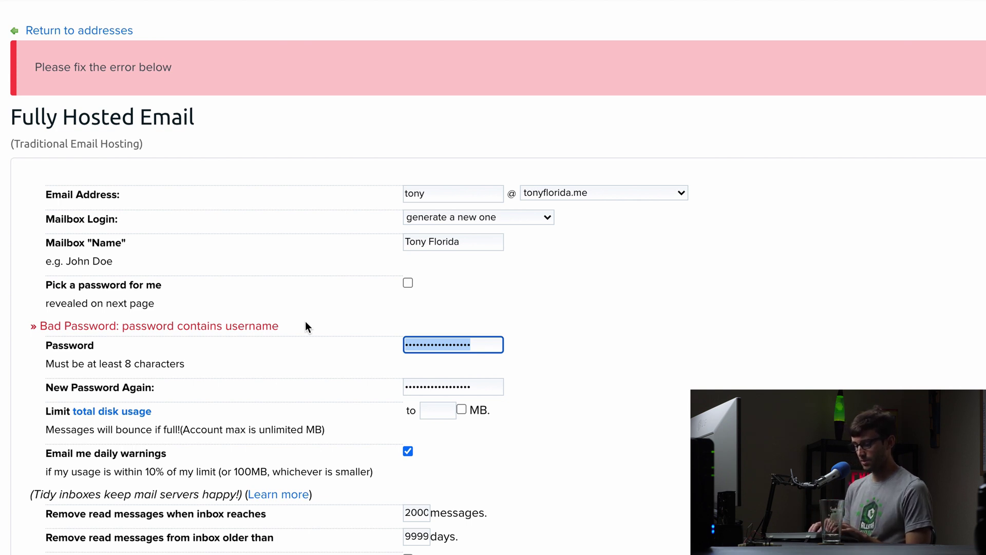
{"action": "type", "text": "****"}
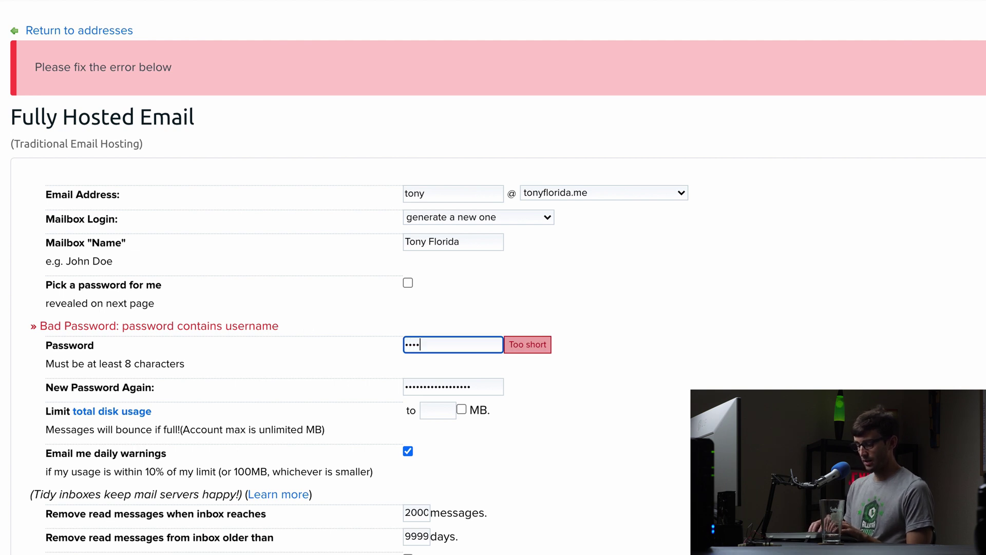
{"action": "type", "text": "*******"}
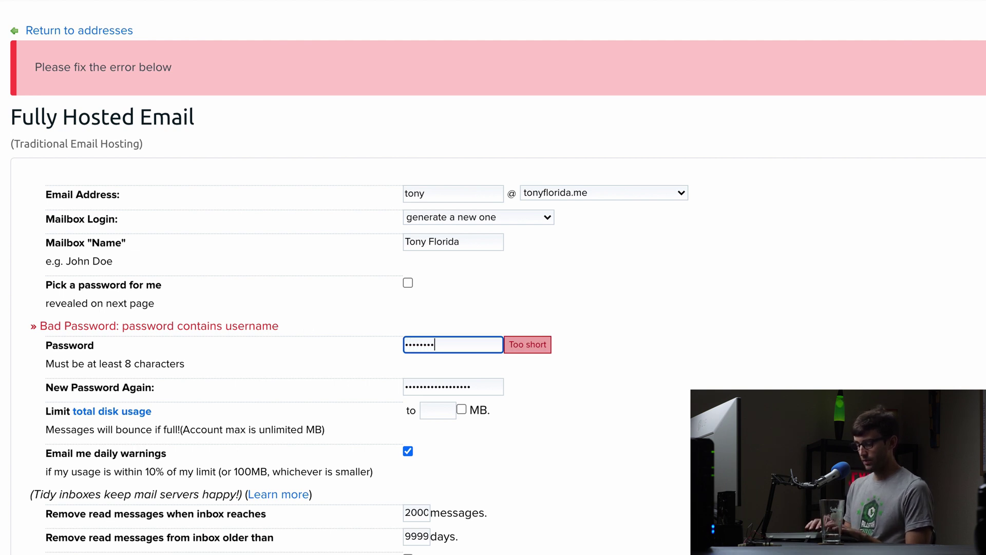
{"action": "type", "text": "**"}
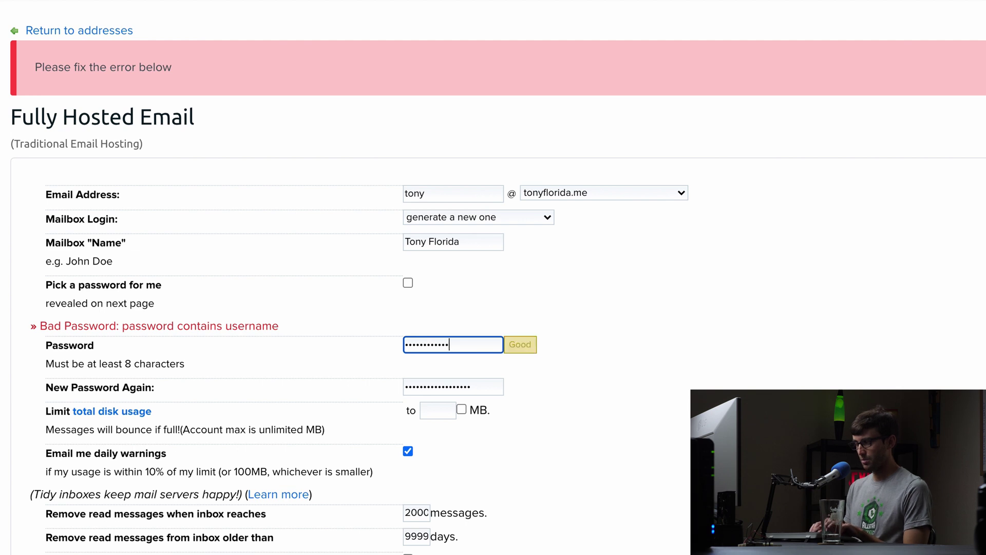
{"action": "key", "text": "Tab"}
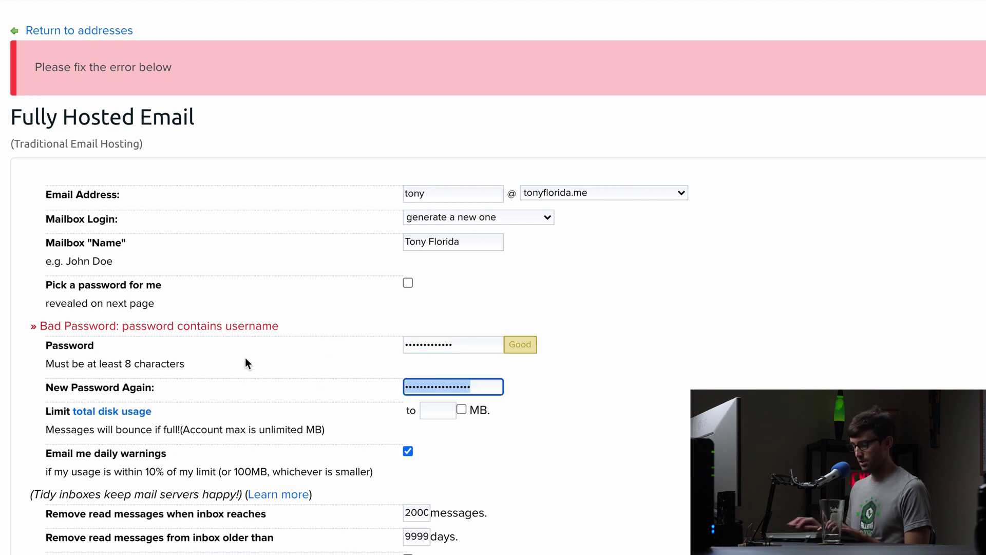
{"action": "type", "text": "***********"}
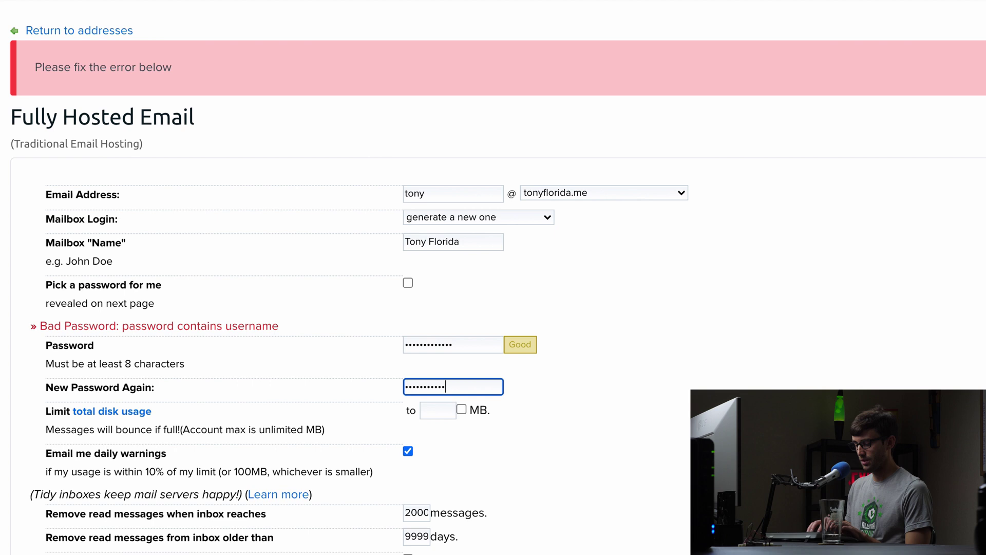
{"action": "type", "text": "**"}
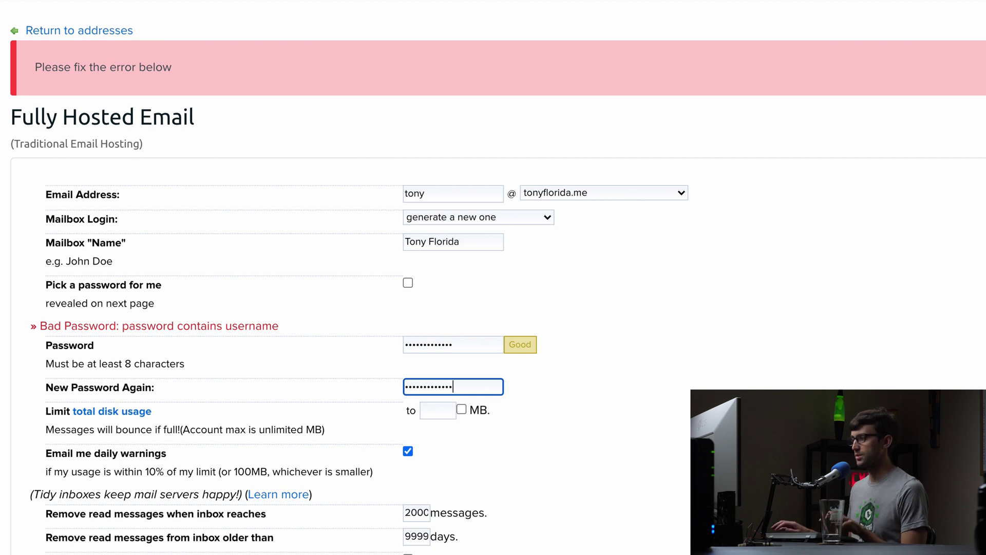
{"action": "scroll", "coordinate": [459, 533], "scroll_direction": "down", "scroll_amount": 2}
After a second rejection, enter a different password in both fields and create the address.
{"action": "left_click", "coordinate": [459, 534]}
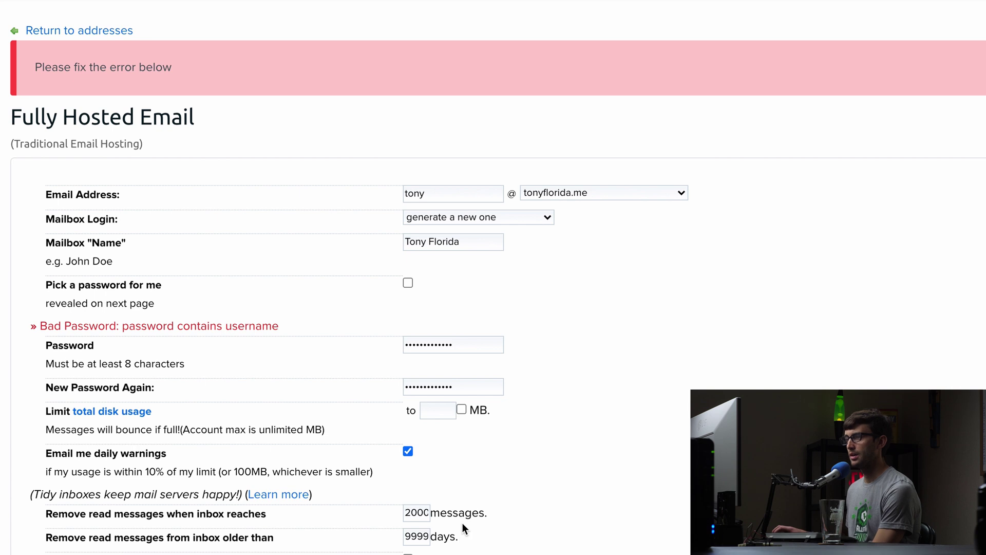
{"action": "scroll", "coordinate": [464, 527], "scroll_direction": "down", "scroll_amount": 1}
{"action": "scroll", "coordinate": [462, 522], "scroll_direction": "down", "scroll_amount": 1}
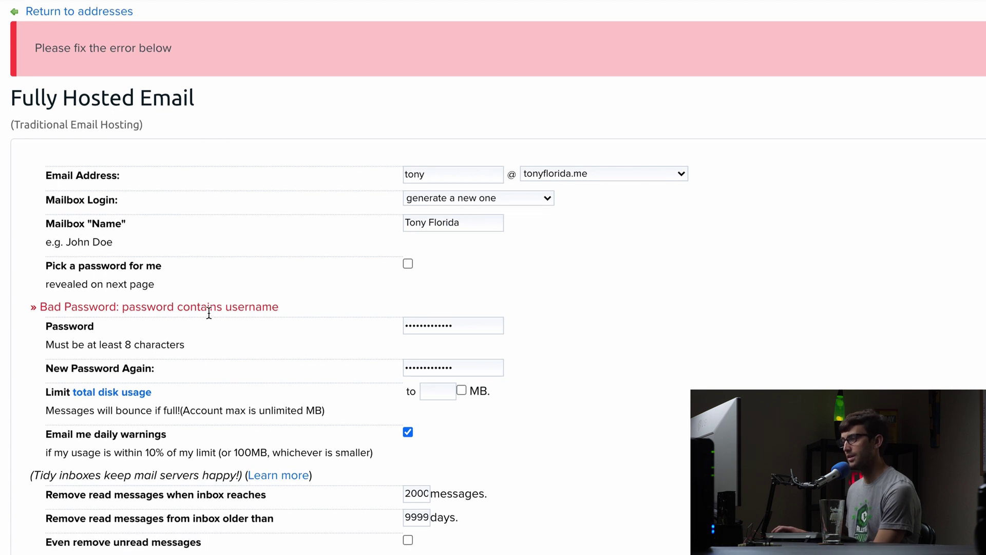
{"action": "double_click", "coordinate": [478, 326]}
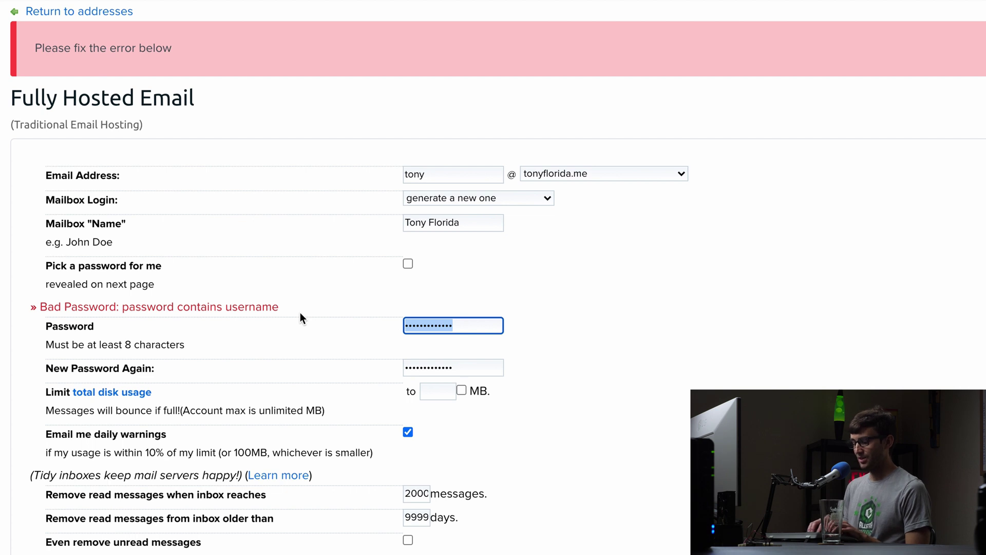
{"action": "type", "text": "*******"}
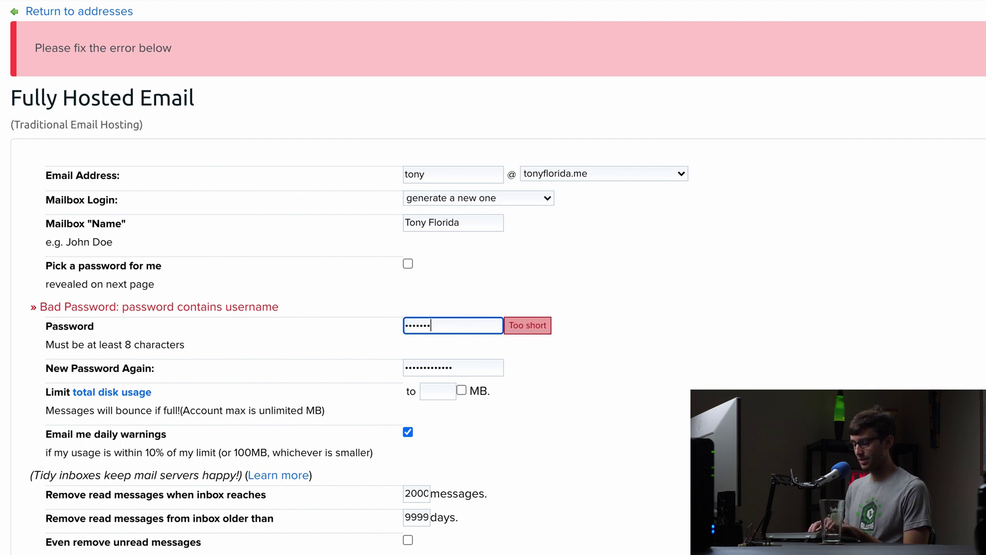
{"action": "type", "text": "***"}
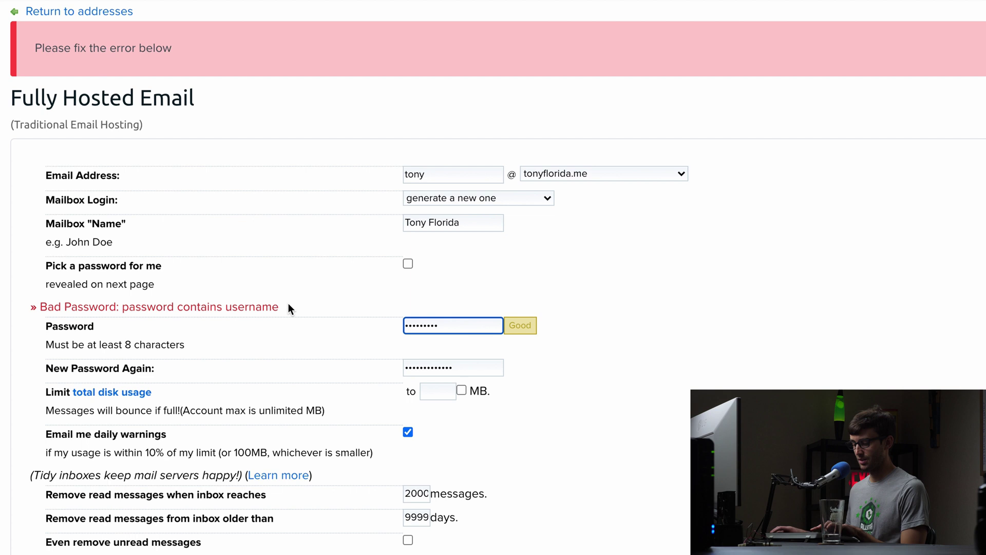
{"action": "double_click", "coordinate": [463, 367]}
{"action": "type", "text": "*****"}
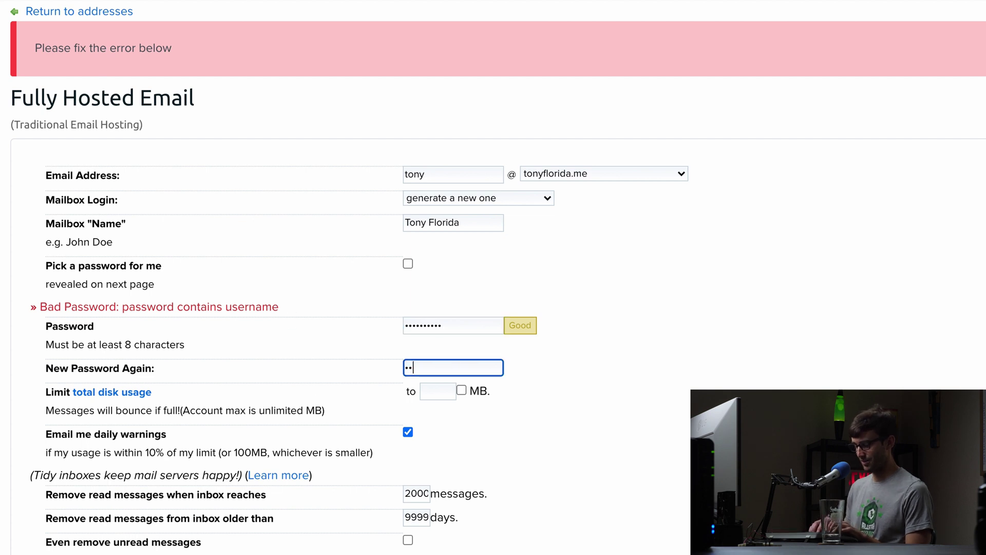
{"action": "type", "text": "*****"}
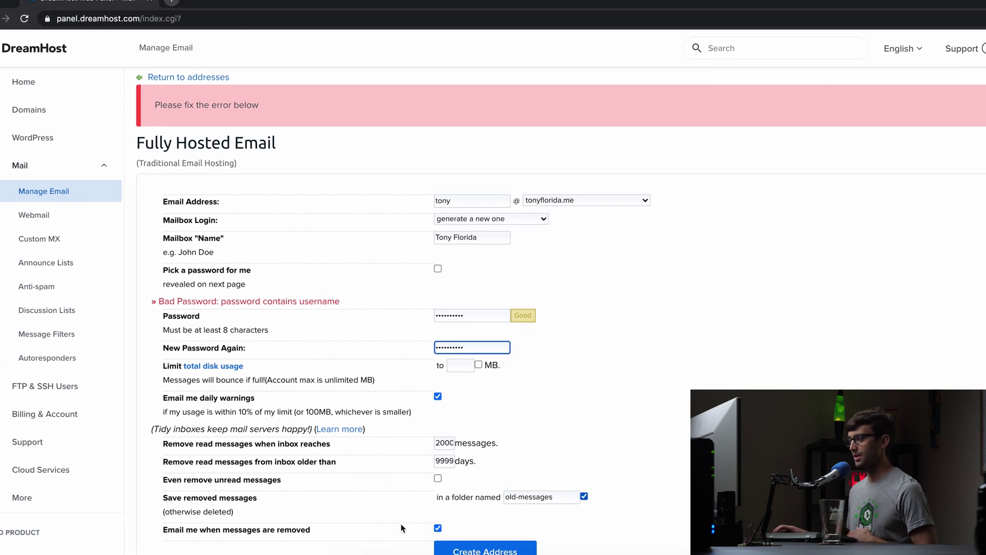
{"action": "left_click", "coordinate": [481, 545]}
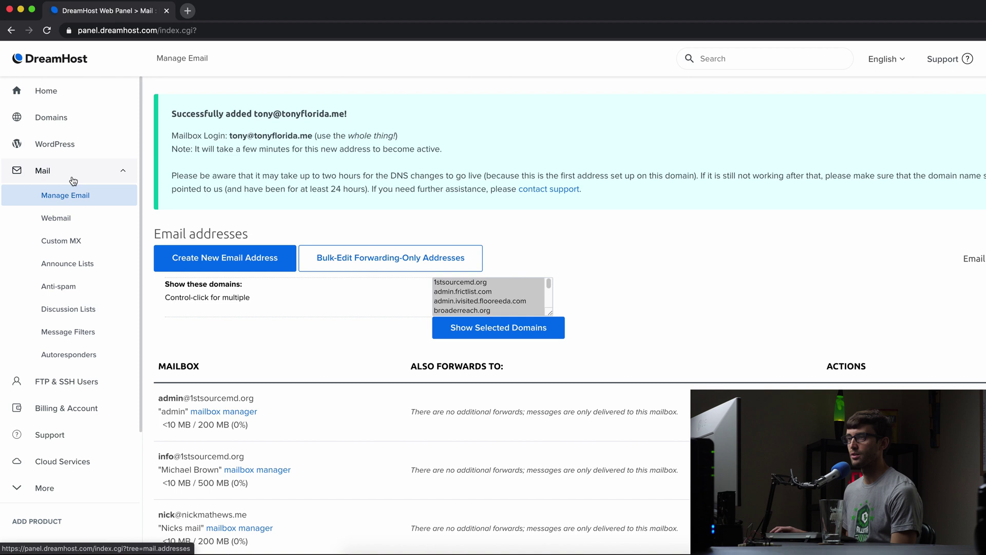
{"action": "left_click", "coordinate": [51, 222]}
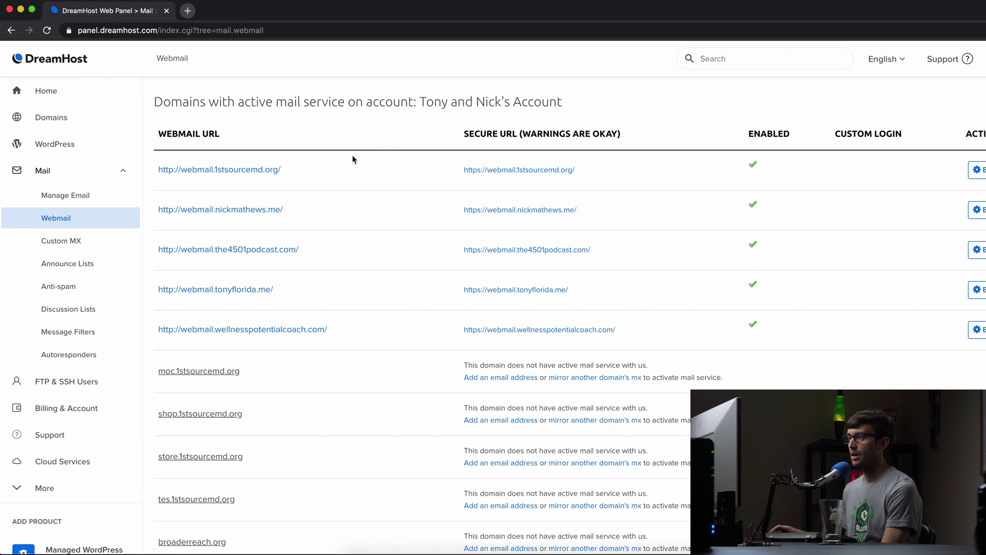
{"action": "scroll", "coordinate": [353, 159], "scroll_direction": "down", "scroll_amount": 1}
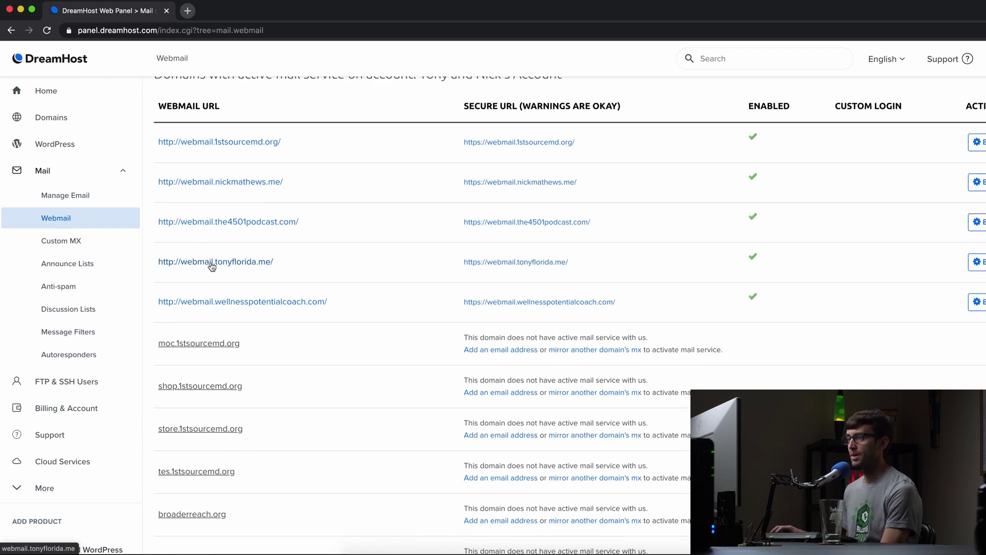
{"action": "left_click", "coordinate": [231, 263]}
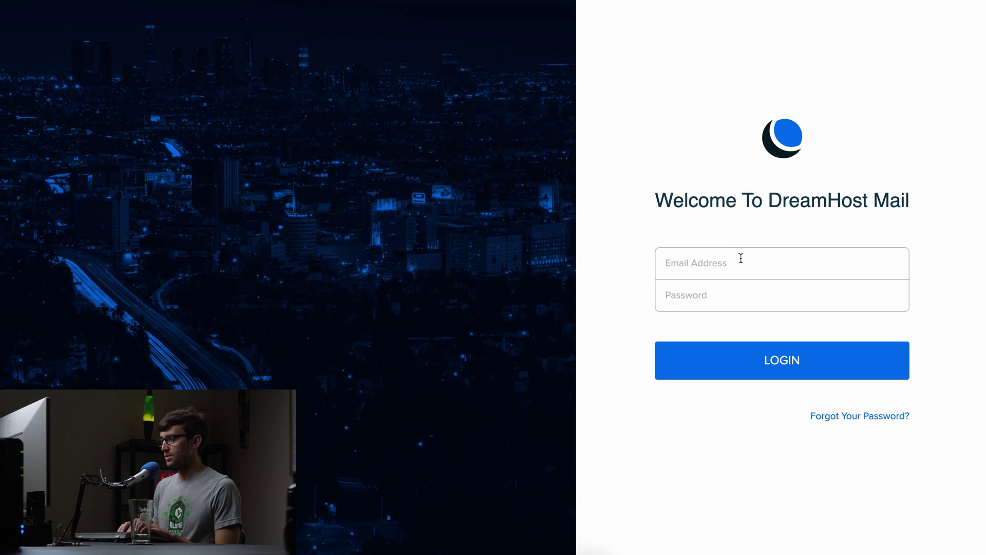
Log into webmail with the new mailbox's email address and password.
{"action": "left_click", "coordinate": [741, 259]}
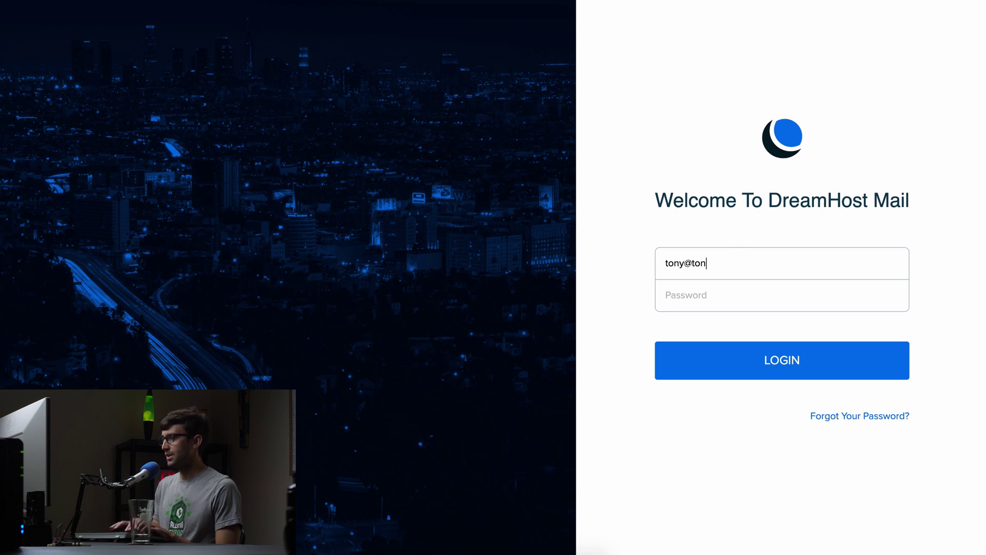
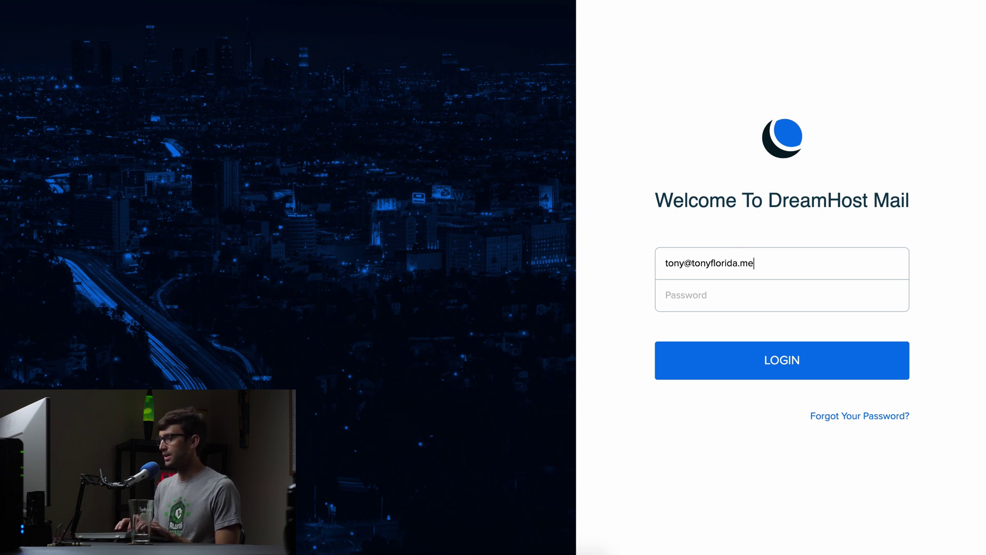
{"action": "left_click", "coordinate": [666, 295]}
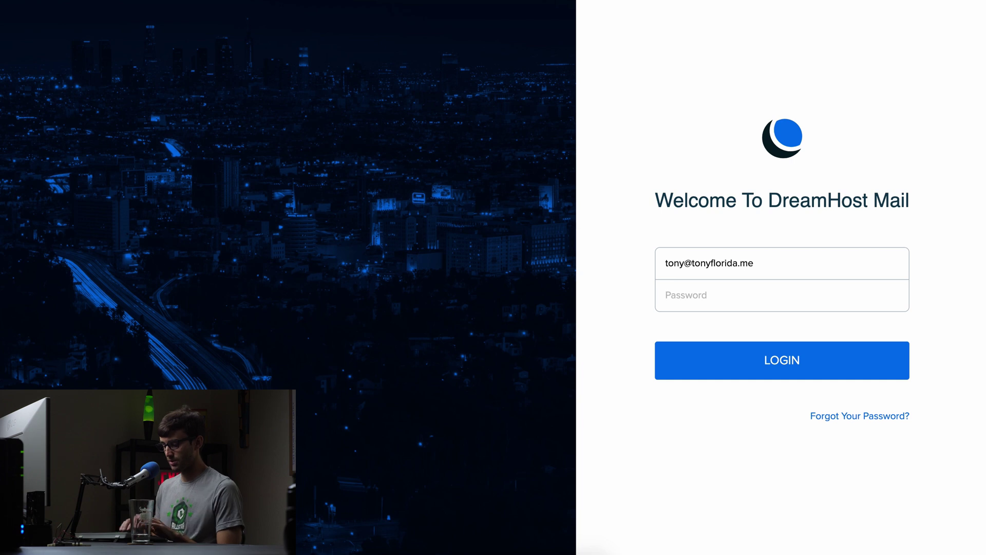
{"action": "type", "text": "•••••••"}
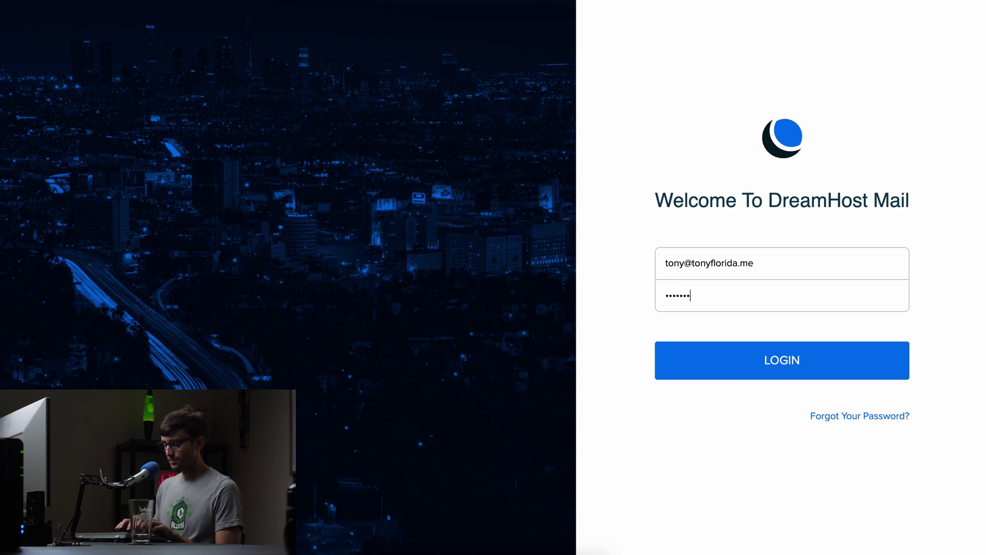
{"action": "type", "text": "•••"}
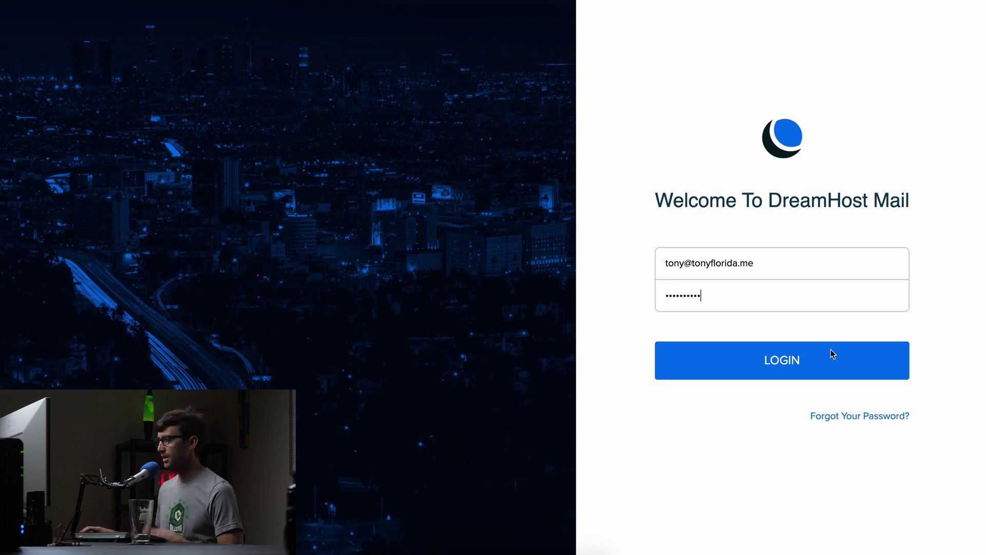
{"action": "left_click", "coordinate": [810, 359]}
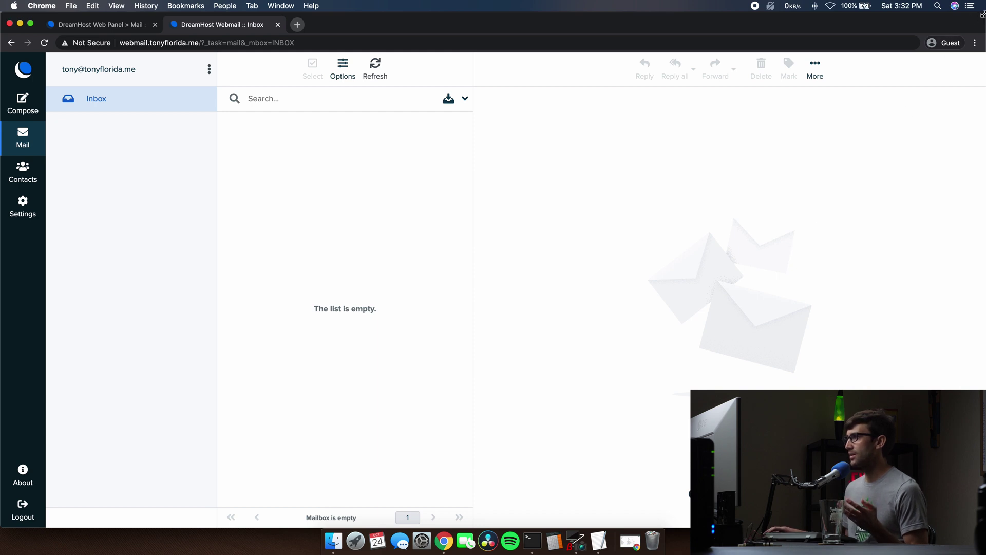
Place the Webmail window on the left and Gmail on the right, checking the signed-in Google account.
{"action": "left_click_drag", "start_coordinate": [980, 15], "coordinate": [494, 30]}
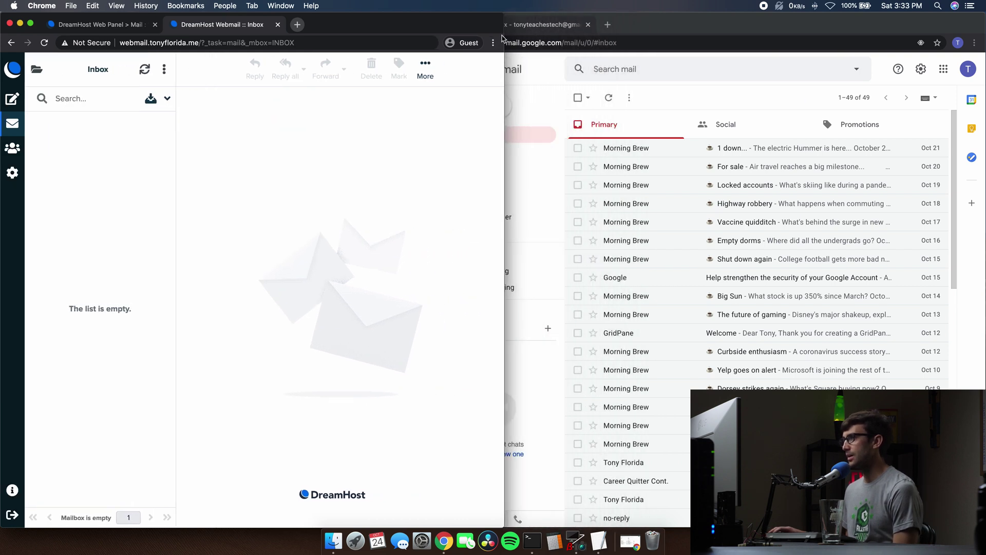
{"action": "left_click", "coordinate": [635, 26]}
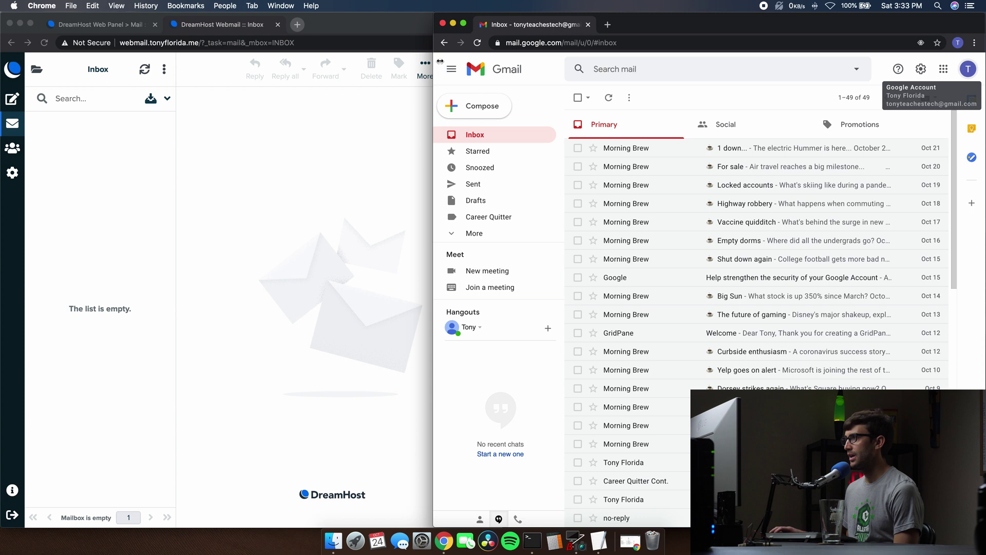
{"action": "left_click_drag", "start_coordinate": [440, 61], "coordinate": [503, 61]}
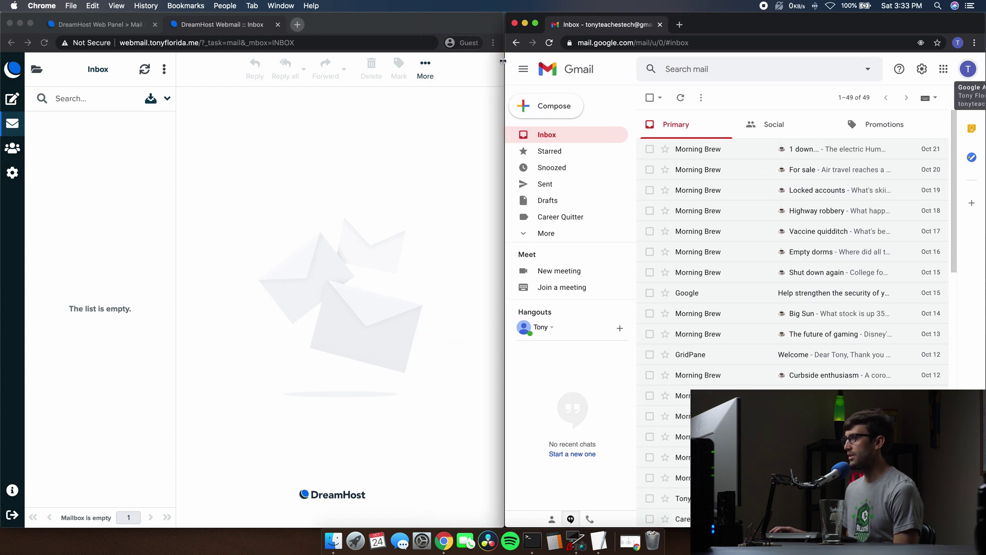
{"action": "left_click", "coordinate": [968, 69]}
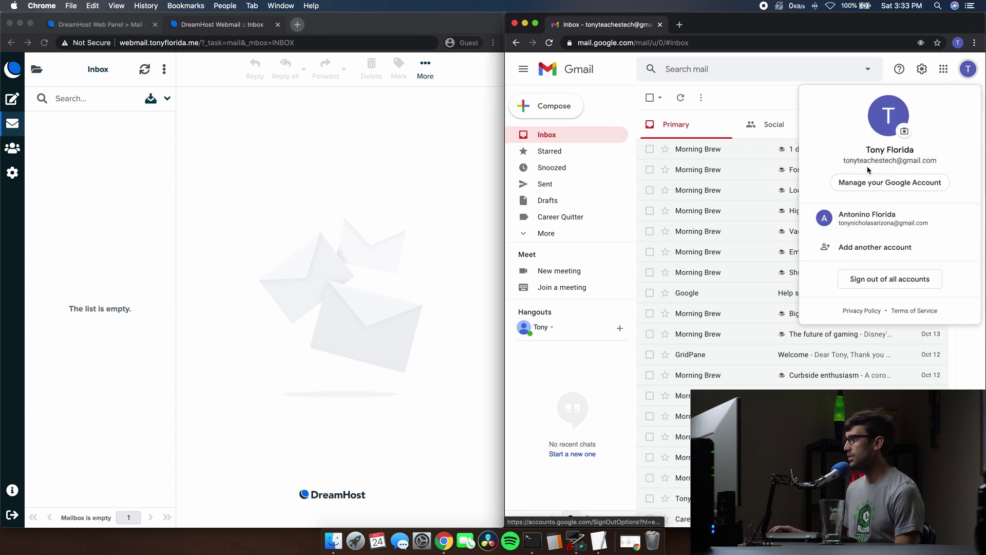
{"action": "left_click", "coordinate": [377, 163]}
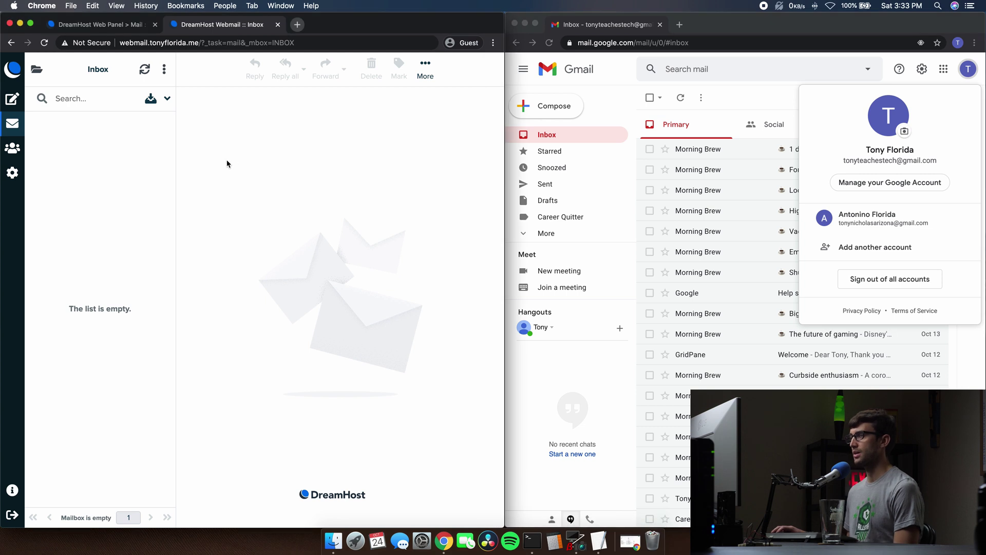
{"action": "left_click", "coordinate": [773, 99]}
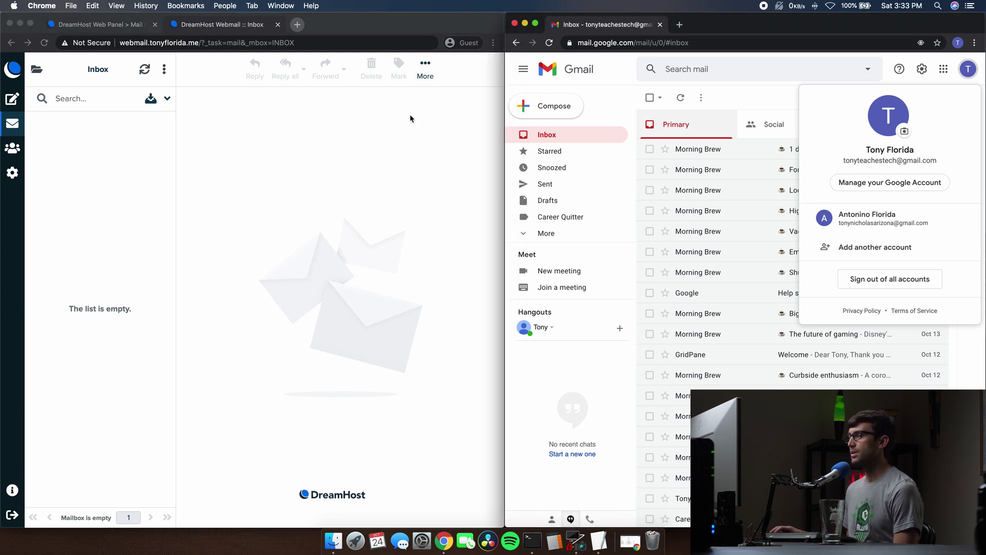
{"action": "left_click", "coordinate": [73, 82]}
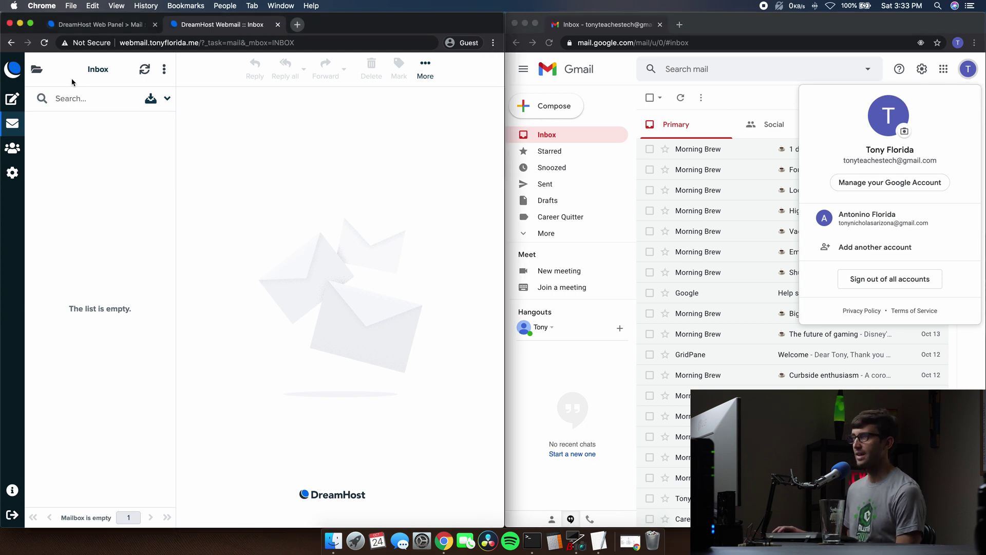
Send the Gmail address a message with a greeting subject and body 'Just checking in on you'.
{"action": "left_click", "coordinate": [13, 100]}
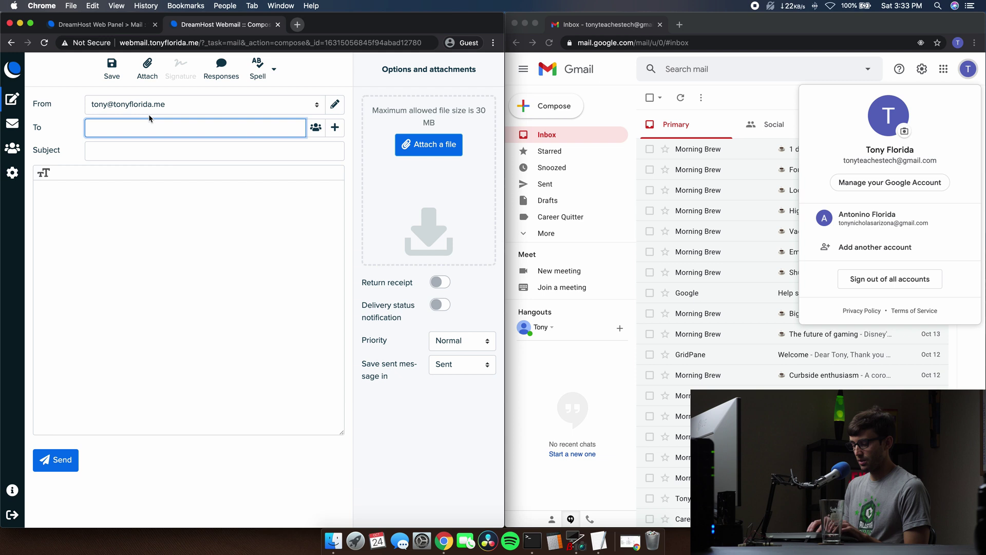
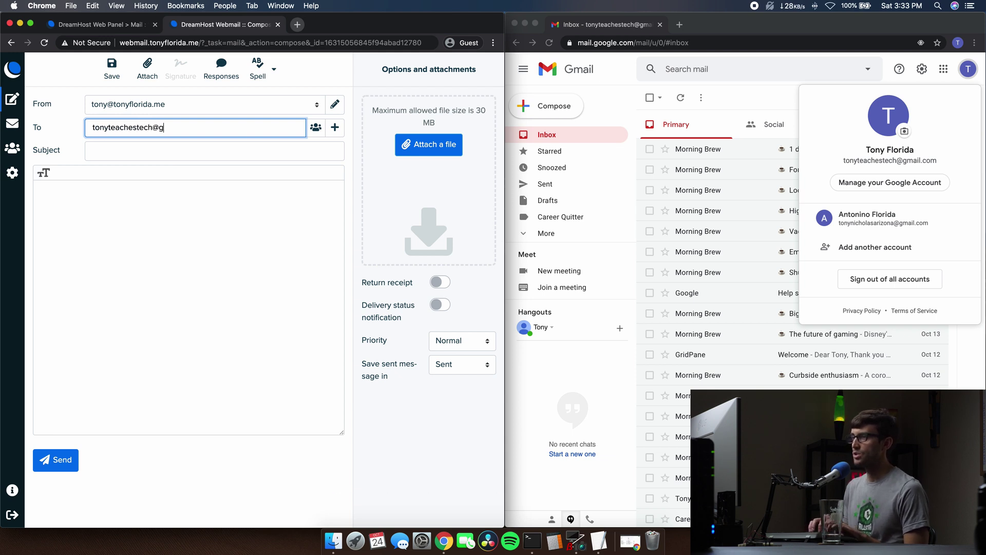
{"action": "key", "text": "Tab"}
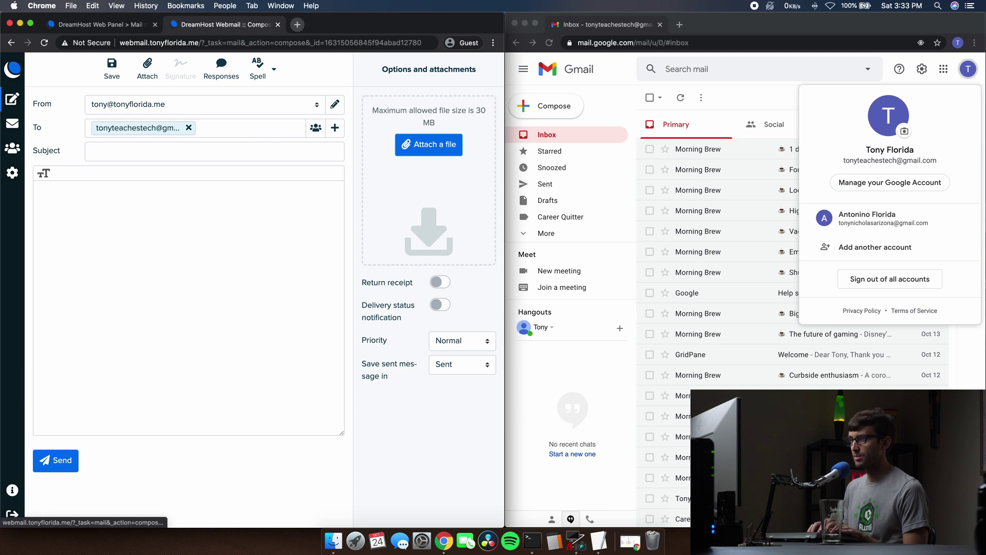
{"action": "left_click", "coordinate": [163, 153]}
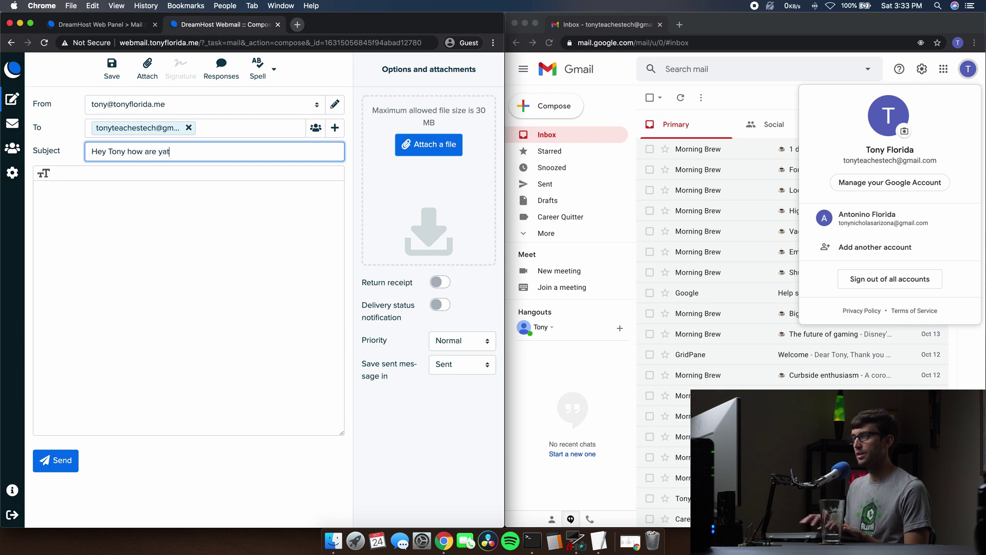
{"action": "type", "text": "Hey Tony how are ya"}
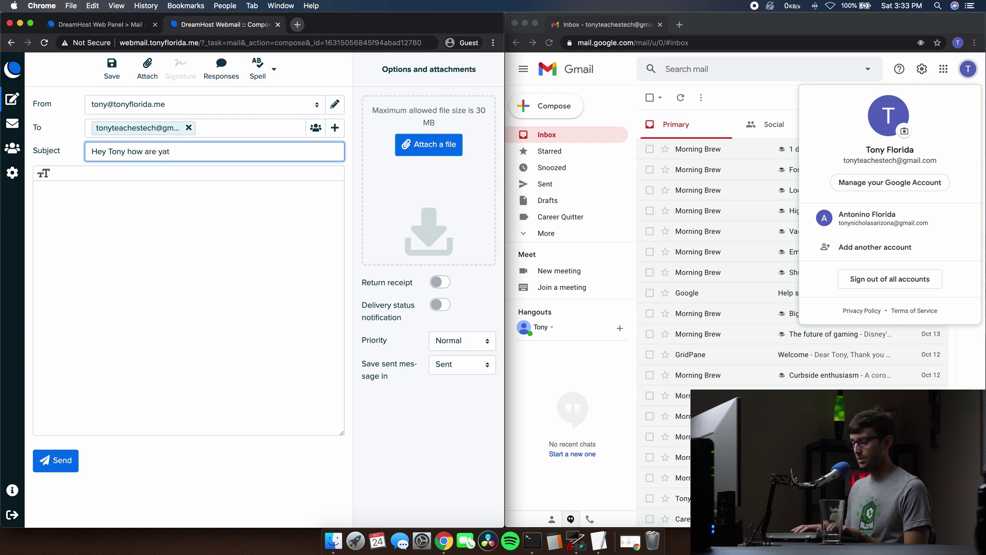
{"action": "type", "text": "!"}
{"action": "left_click", "coordinate": [122, 274]}
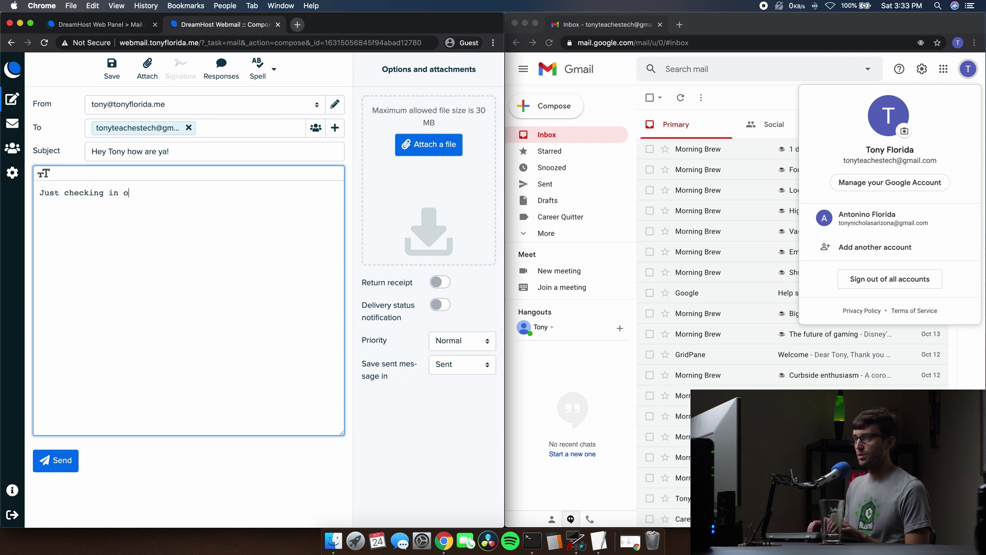
{"action": "type", "text": "Just checking in on you"}
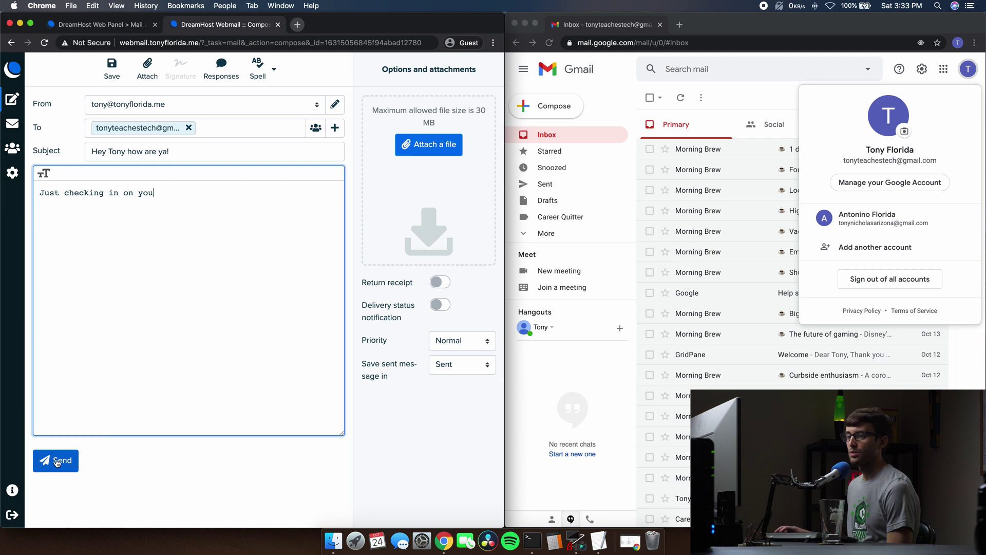
{"action": "left_click", "coordinate": [57, 461]}
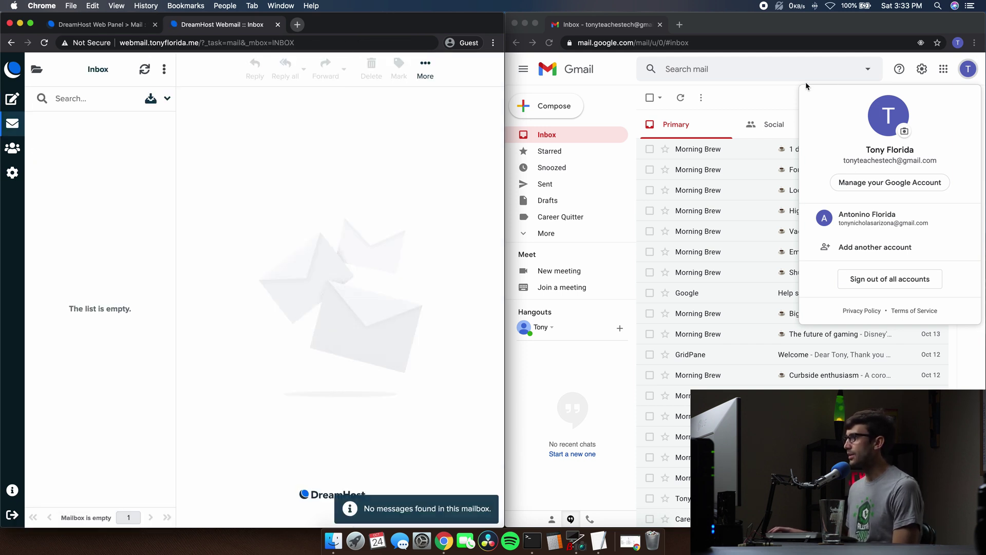
Open the test email in Gmail, view its sender details, and send the 'I'm good, how about you?' smart reply.
{"action": "left_click", "coordinate": [755, 97]}
{"action": "left_click", "coordinate": [757, 93]}
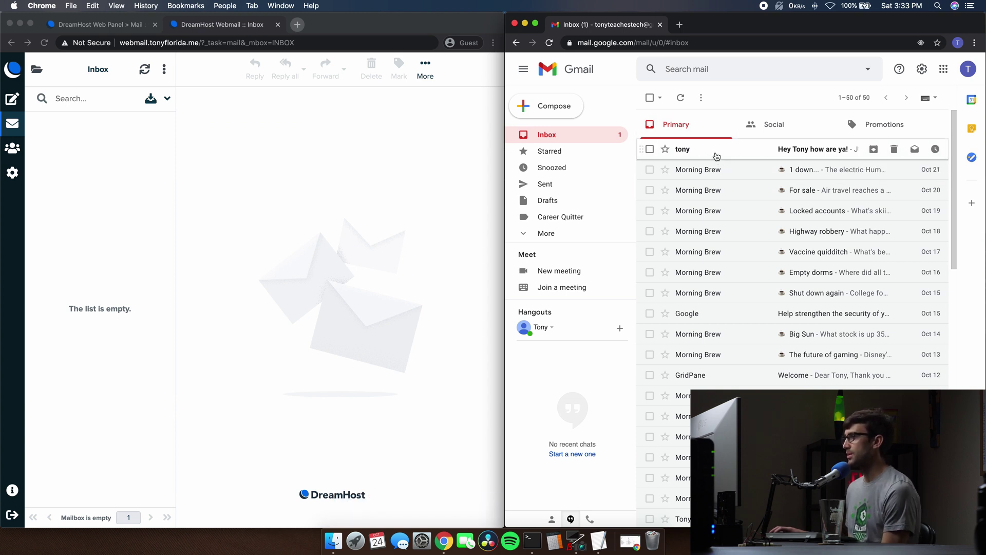
{"action": "left_click", "coordinate": [707, 154]}
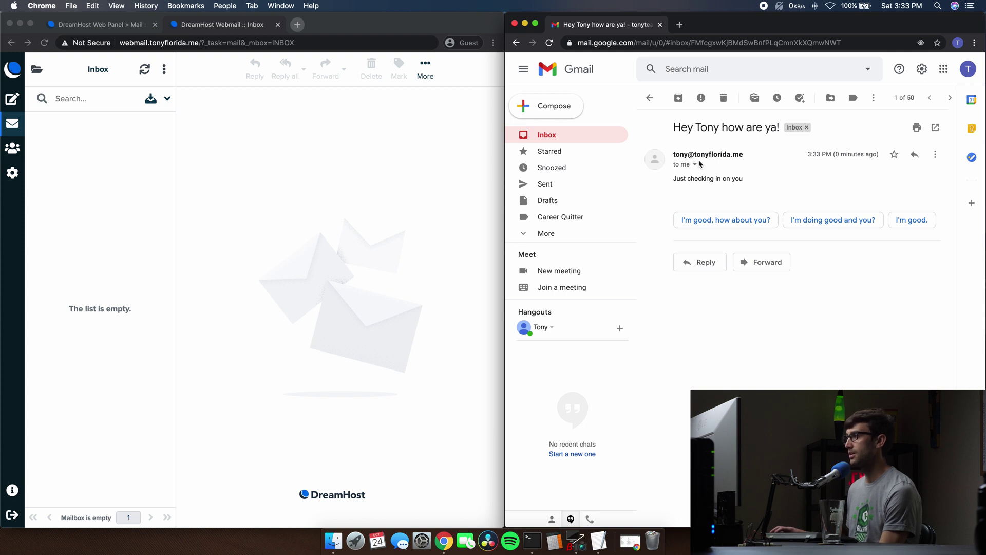
{"action": "left_click", "coordinate": [695, 165]}
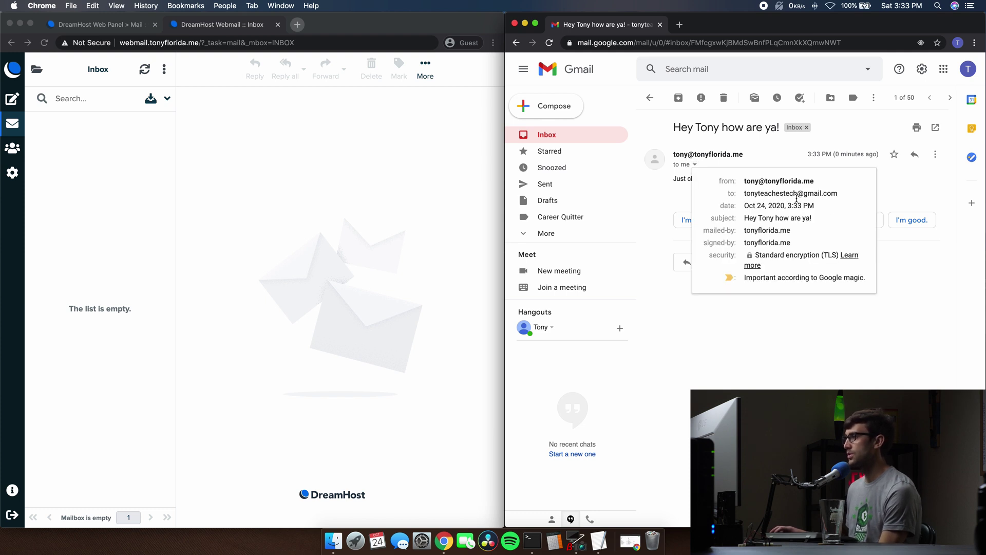
{"action": "key", "text": "Escape"}
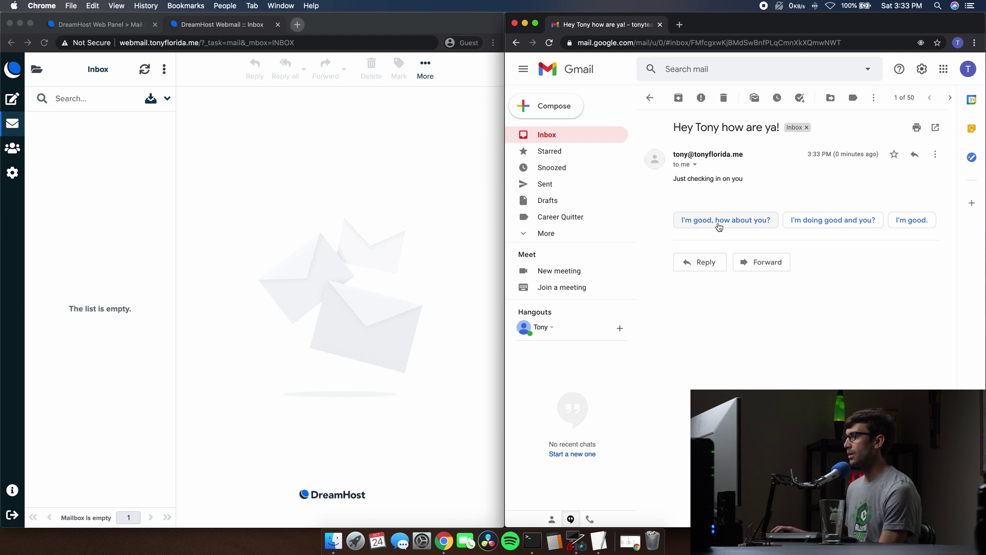
{"action": "left_click", "coordinate": [714, 229]}
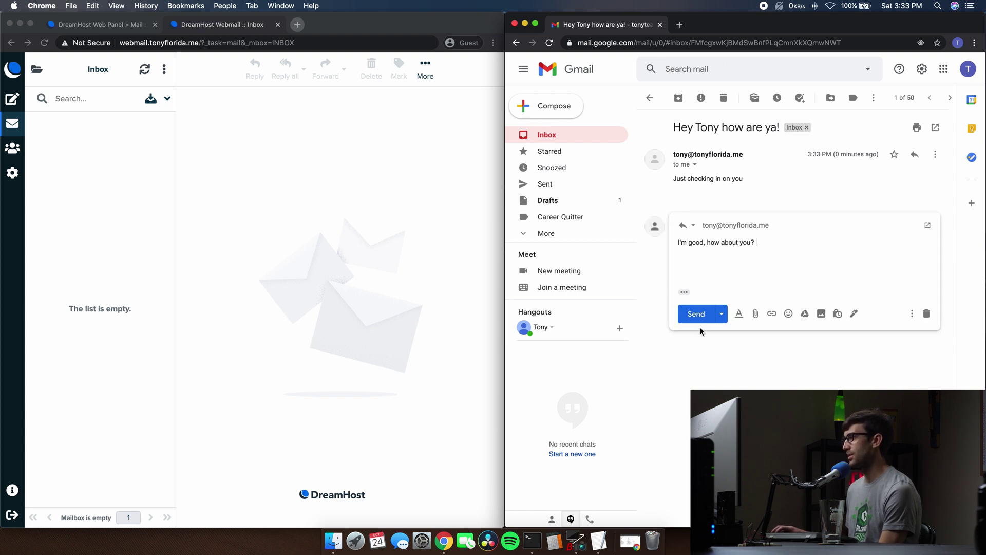
{"action": "left_click", "coordinate": [696, 313]}
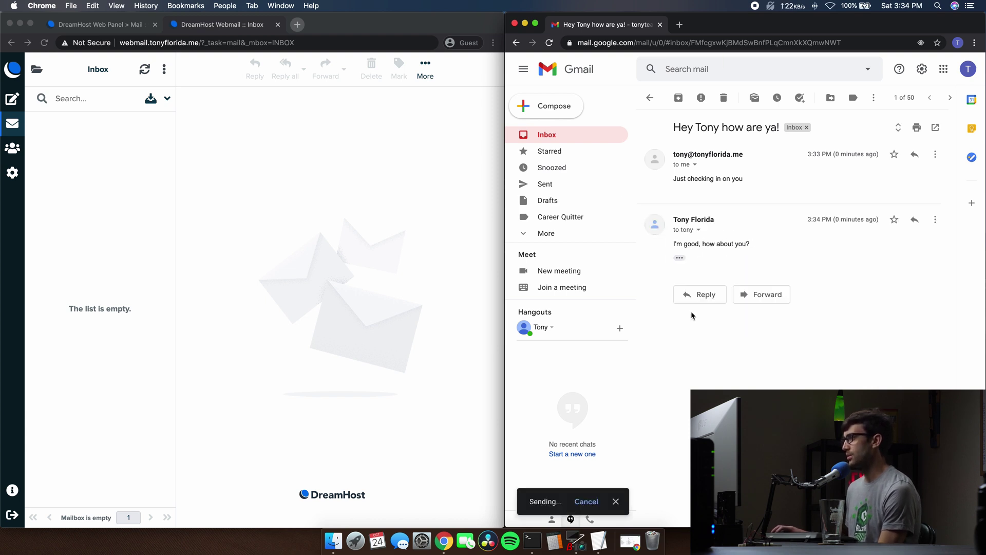
Refresh the webmail inbox until the Gmail 'Re:' reply arrives, then open it to read 'I'm good, how about you?'.
{"action": "left_click", "coordinate": [387, 234]}
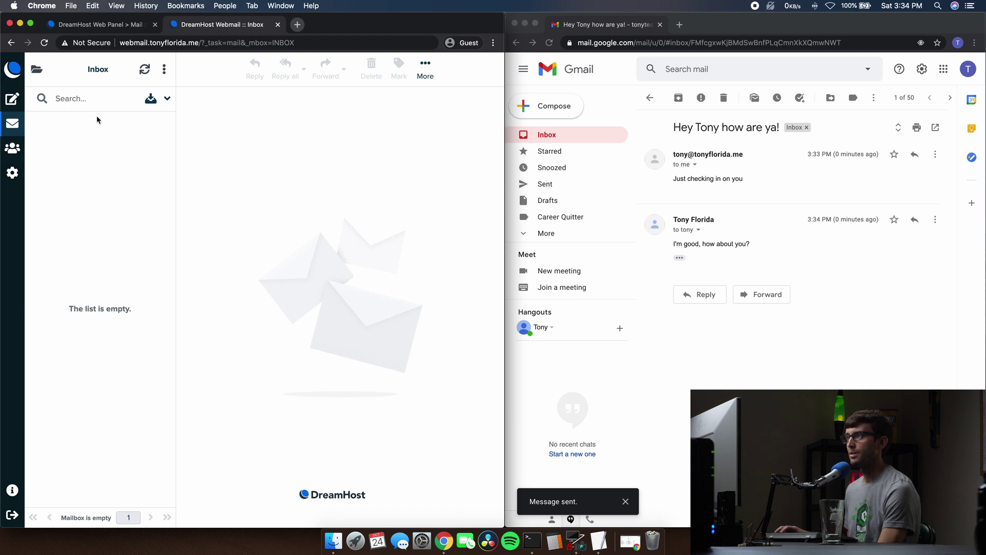
{"action": "left_click", "coordinate": [146, 69]}
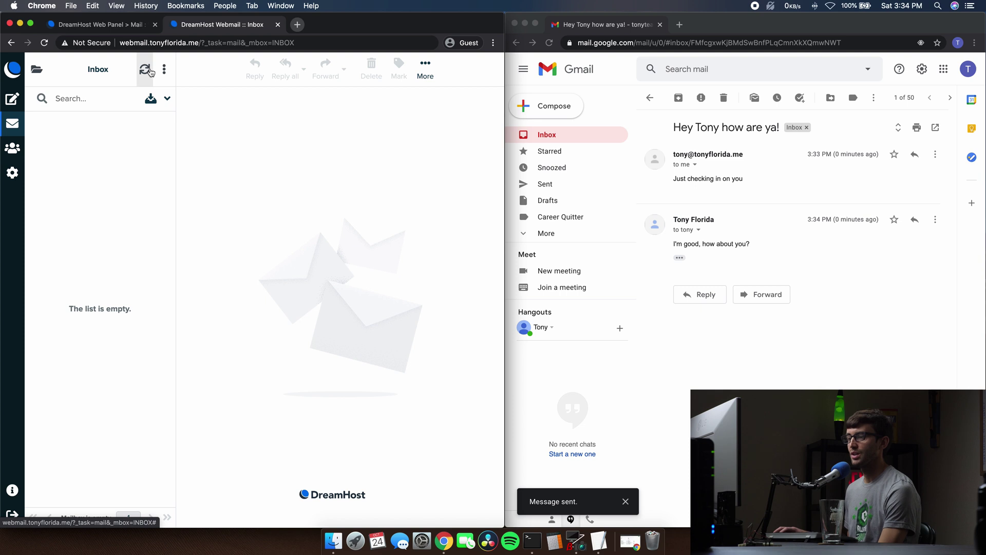
{"action": "left_click", "coordinate": [147, 71]}
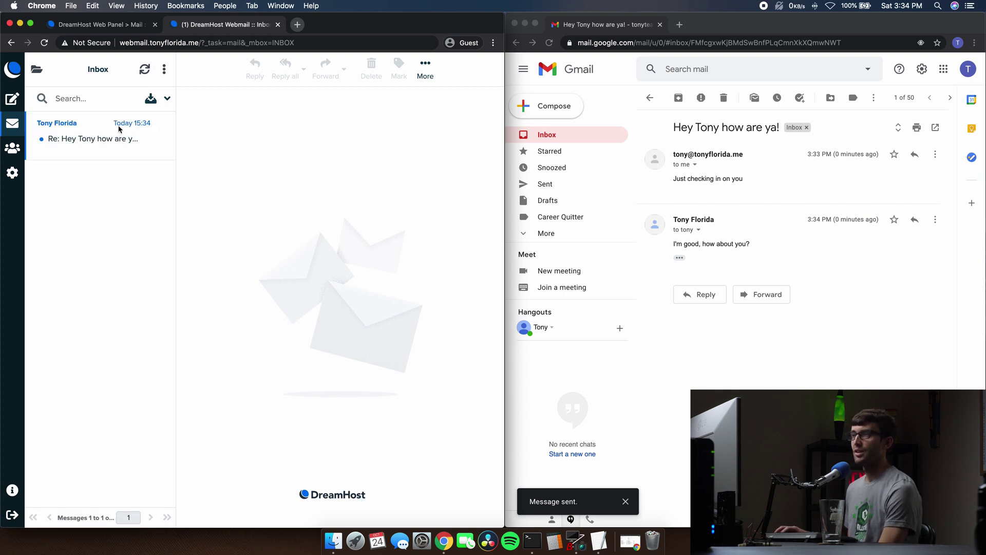
{"action": "double_click", "coordinate": [112, 126]}
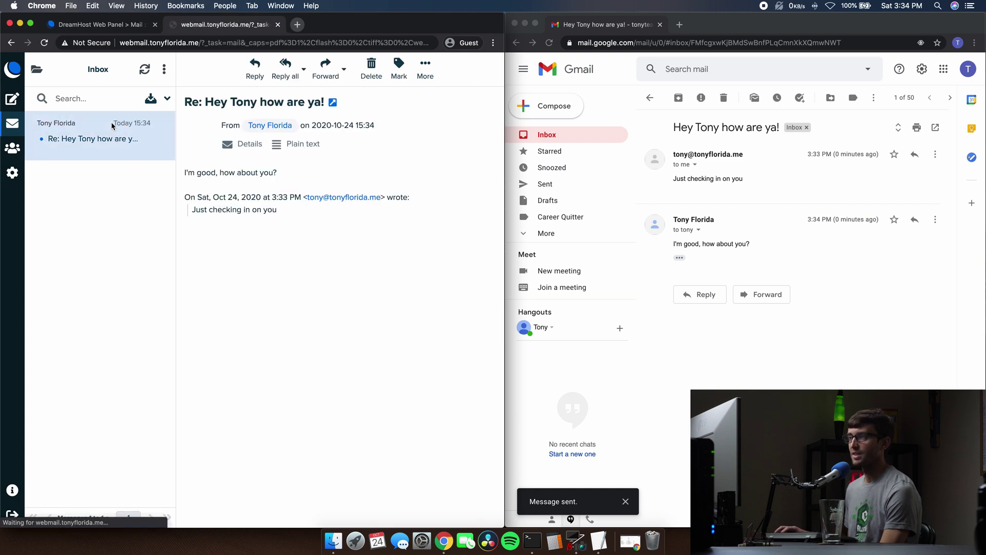